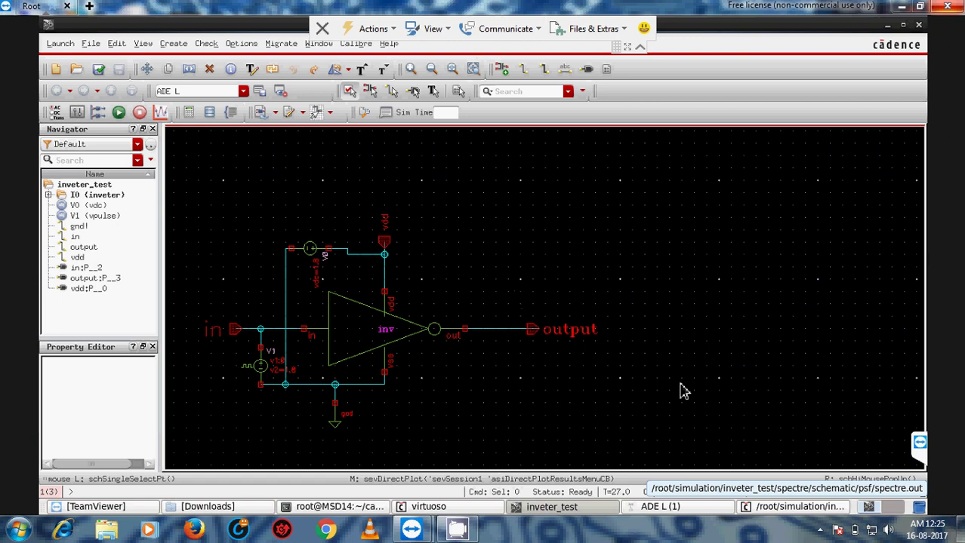
Step: Save all signals, netlist and run the DC sweep, then close the transfer-curve plot
click(679, 510)
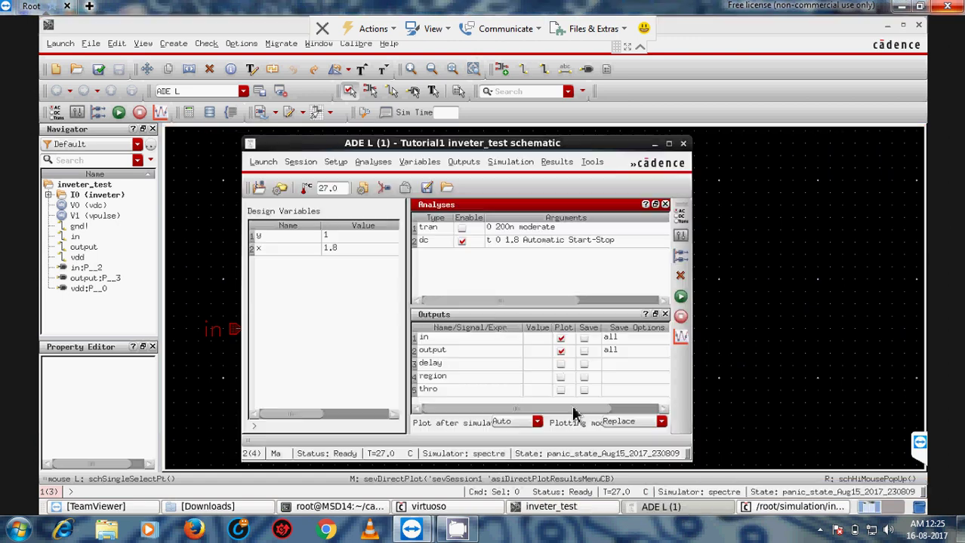
click(462, 162)
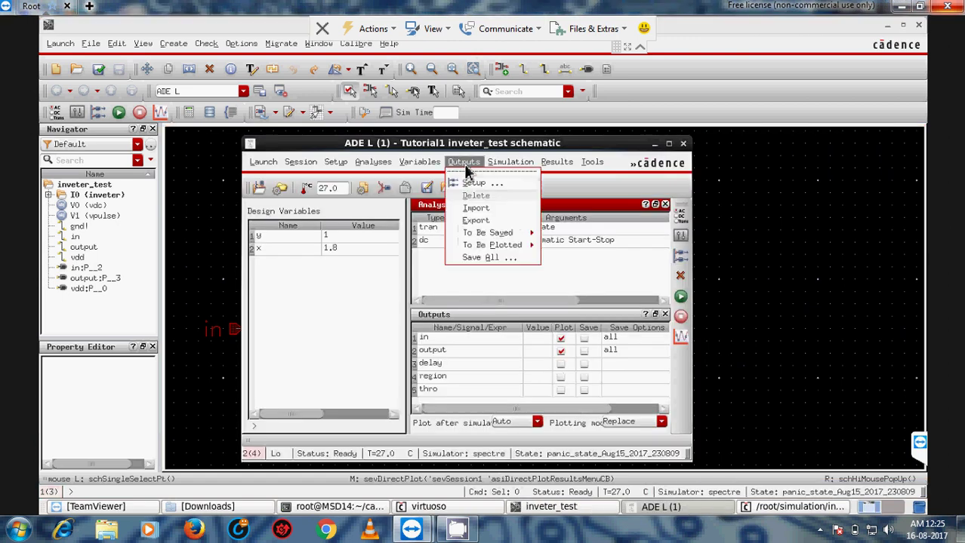
click(488, 258)
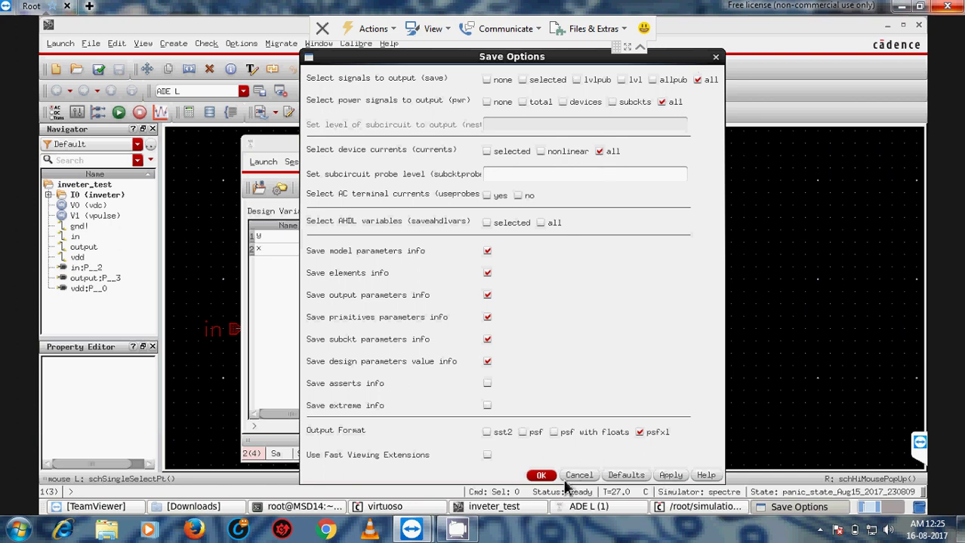
click(540, 475)
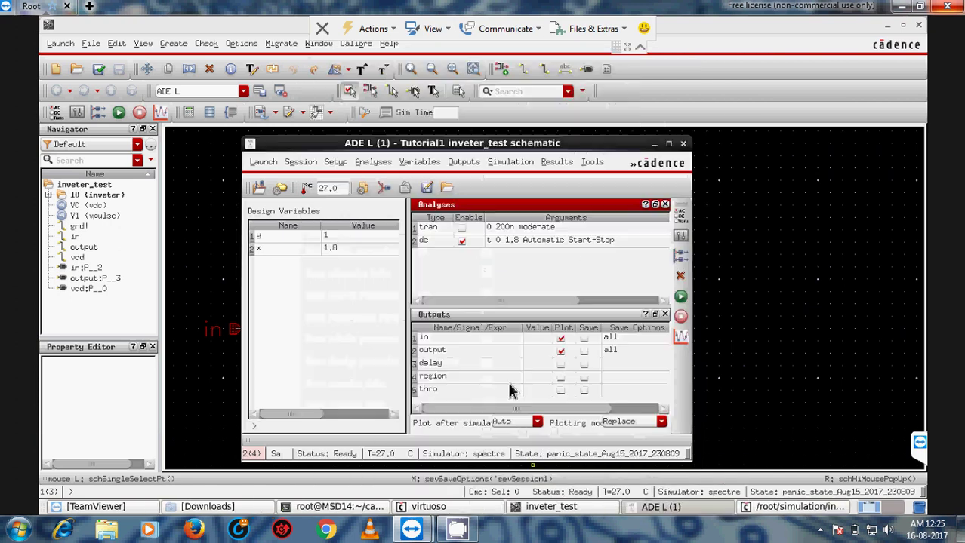
click(680, 297)
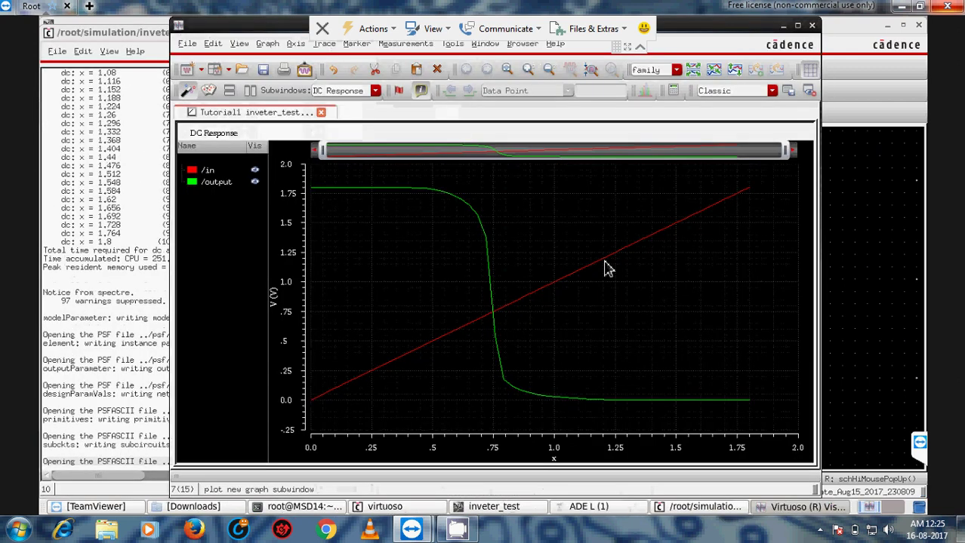
click(811, 25)
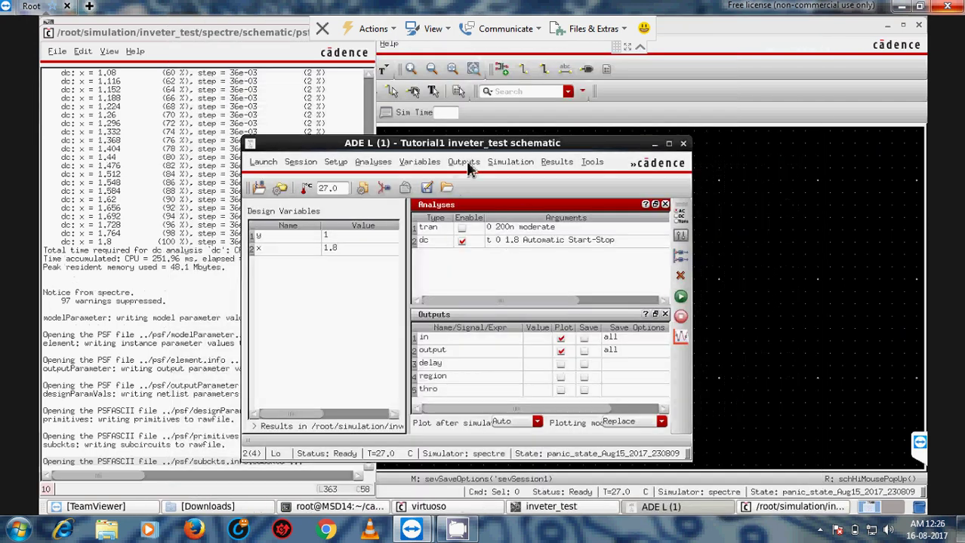
Step: Direct-plot Total Power against the DC sweep and maximize the waveform window
click(557, 163)
mouse_move(577, 196)
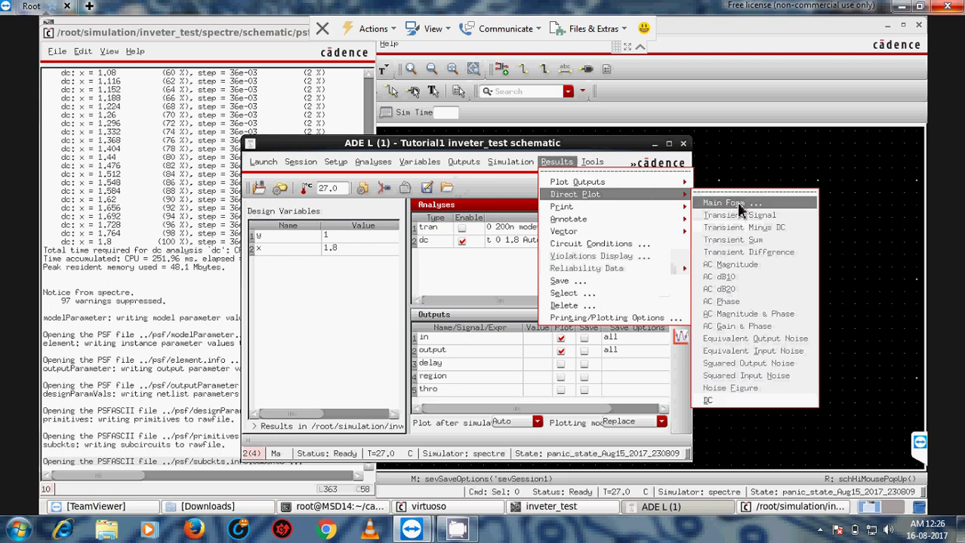
click(737, 204)
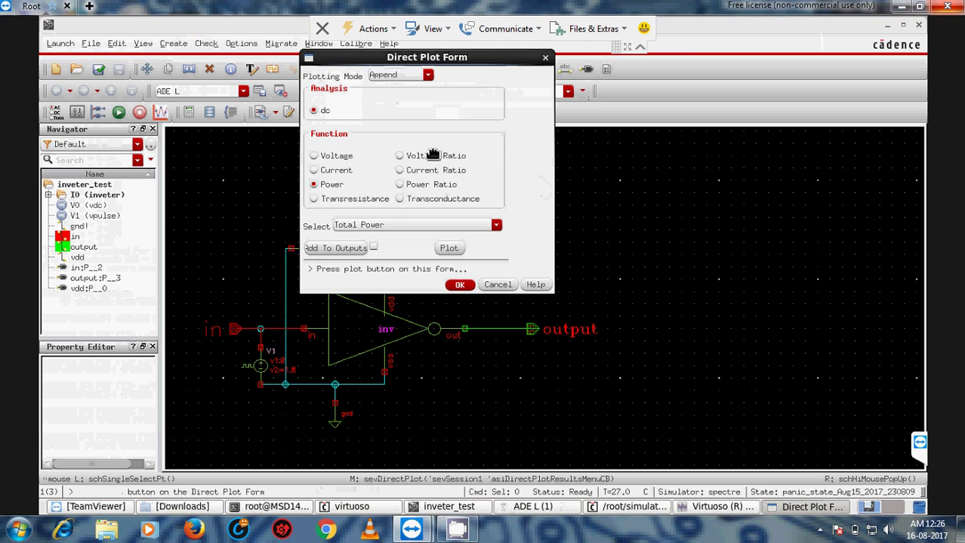
drag(389, 62, 517, 181)
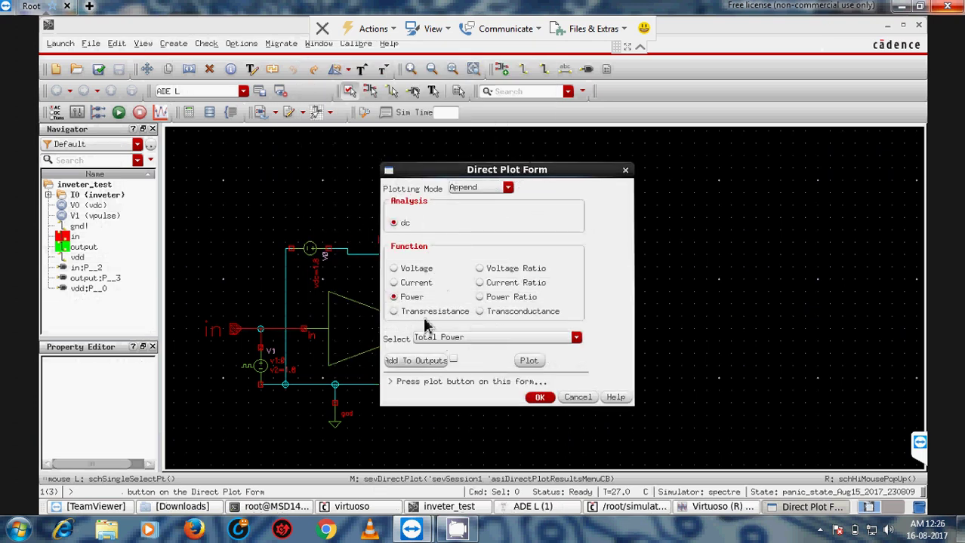
click(426, 345)
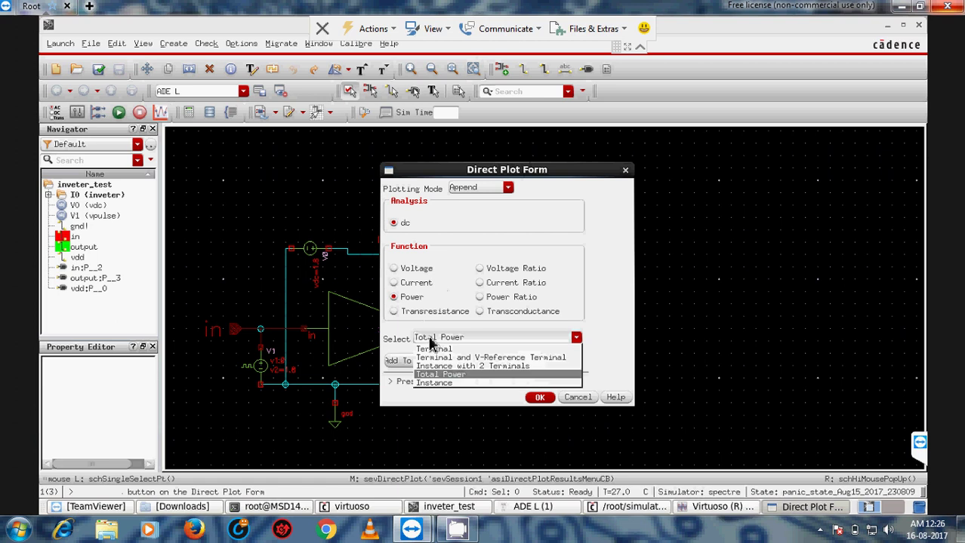
click(471, 375)
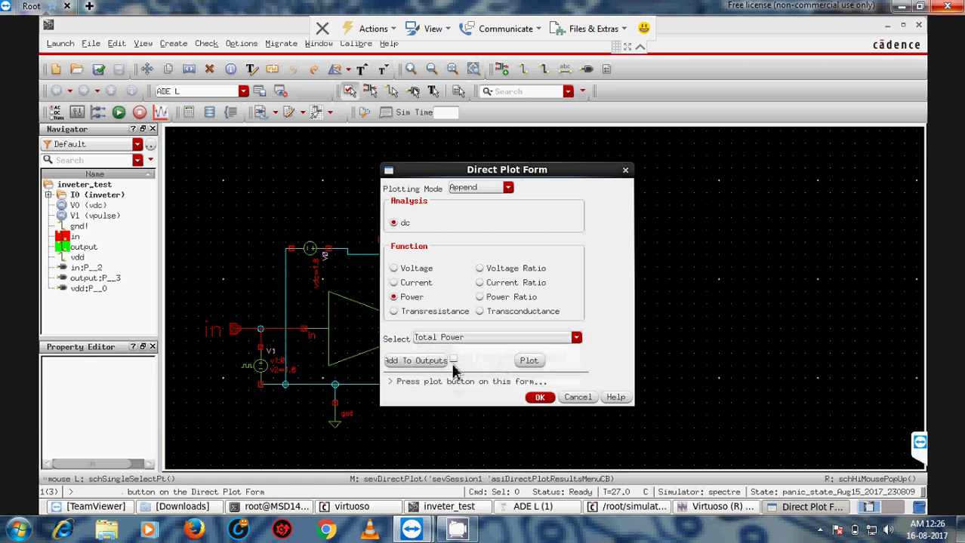
click(529, 362)
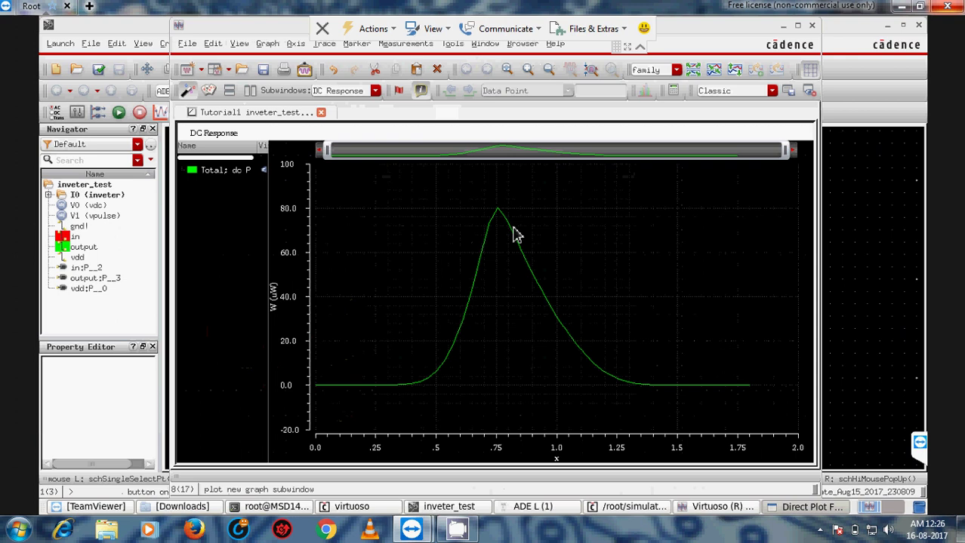
mouse_move(503, 217)
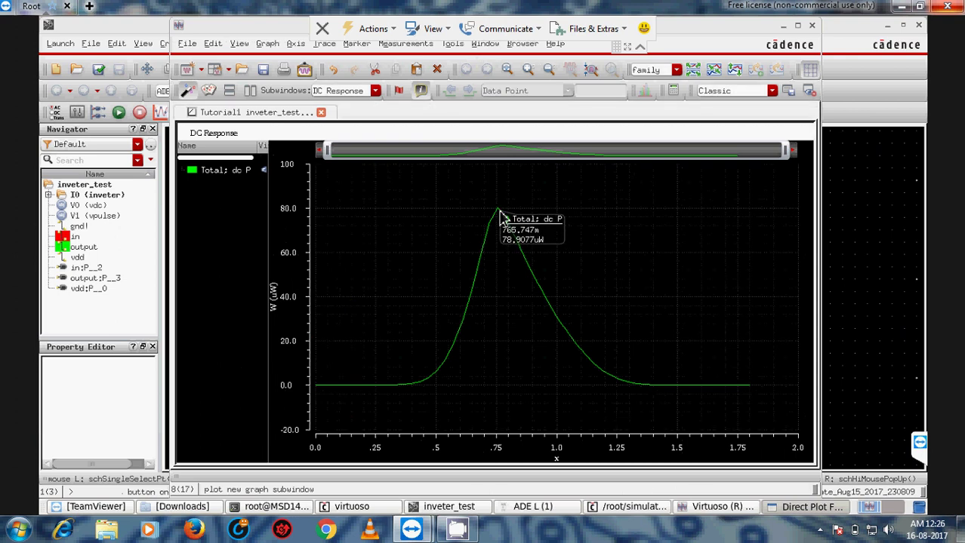
click(797, 25)
Step: Mark the 79.64 µW power peak (M1) and a 36.553 µW slope point (M2), then close the plot
mouse_move(464, 216)
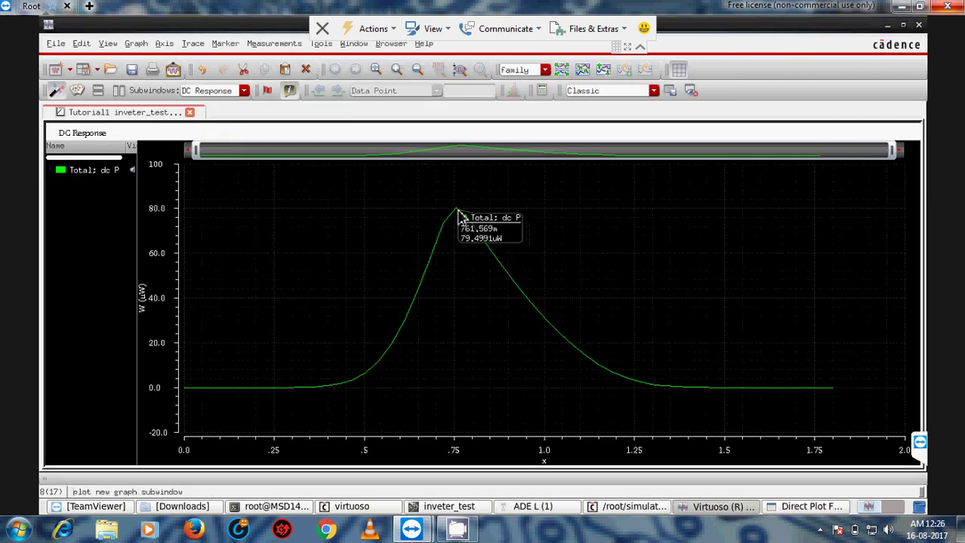
key(m)
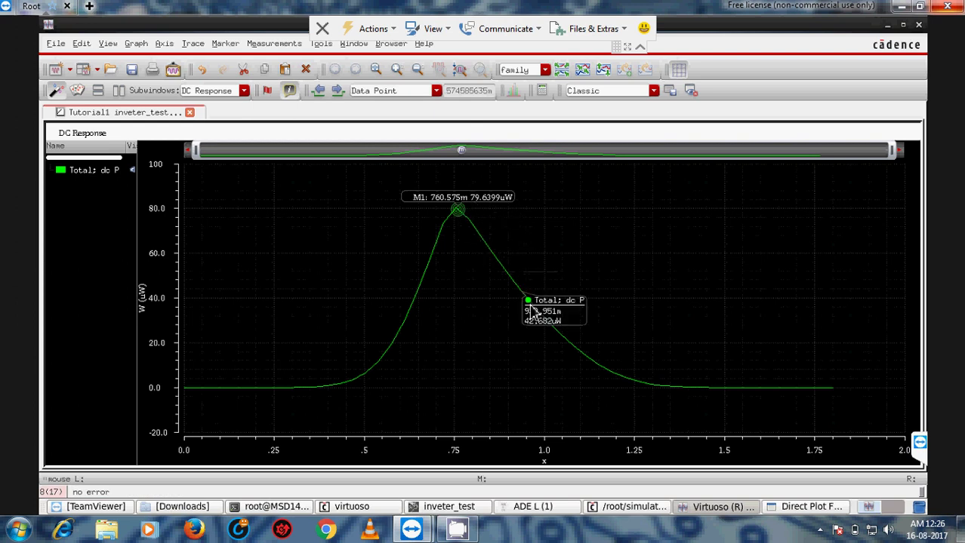
mouse_move(533, 314)
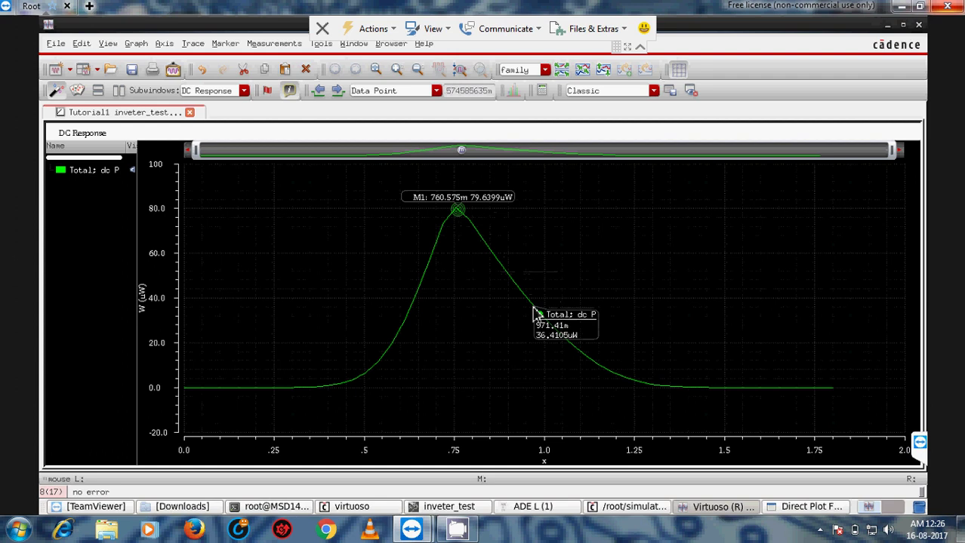
key(m)
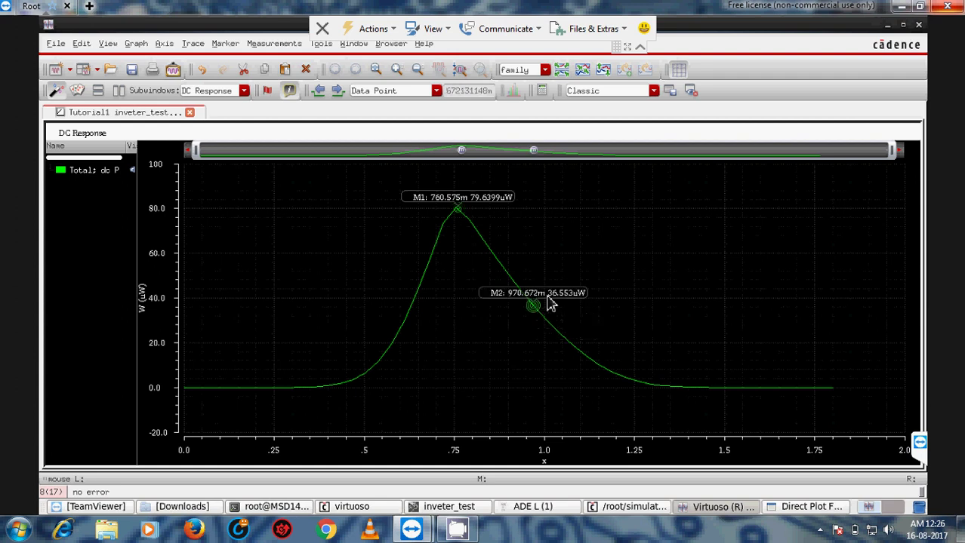
mouse_move(547, 294)
mouse_down()
mouse_move(620, 244)
mouse_move(643, 212)
mouse_move(628, 228)
mouse_up()
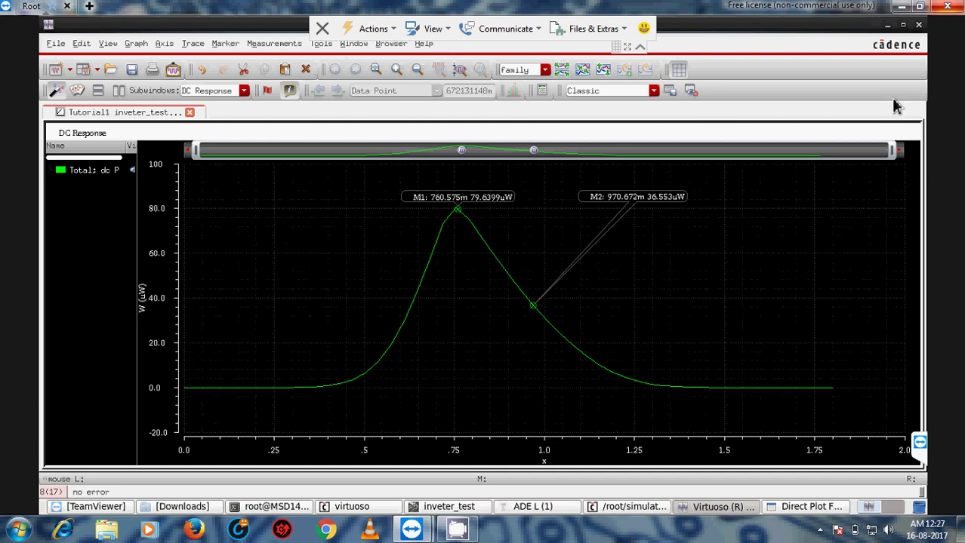
click(919, 27)
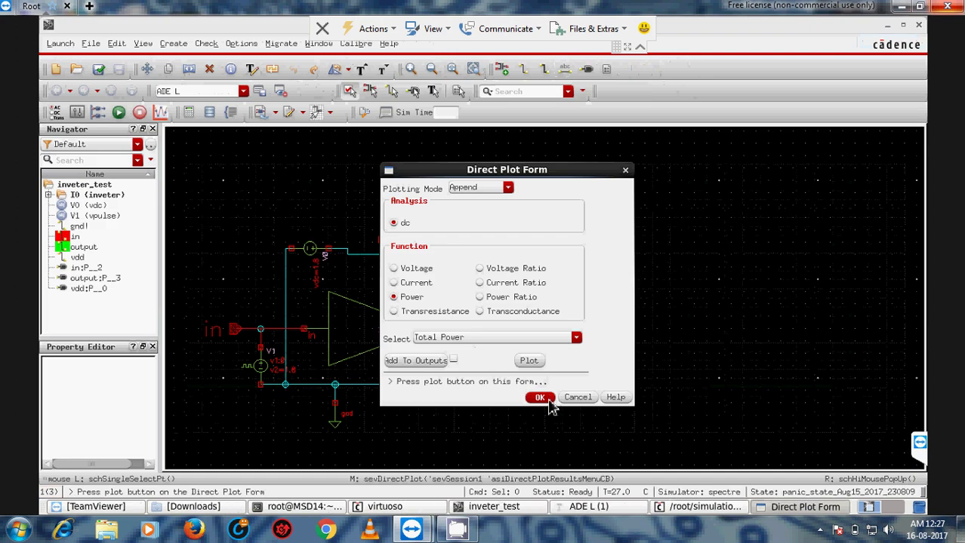
Step: Close the Direct Plot Form and open the Results Browser at psf > dc > I0
click(573, 398)
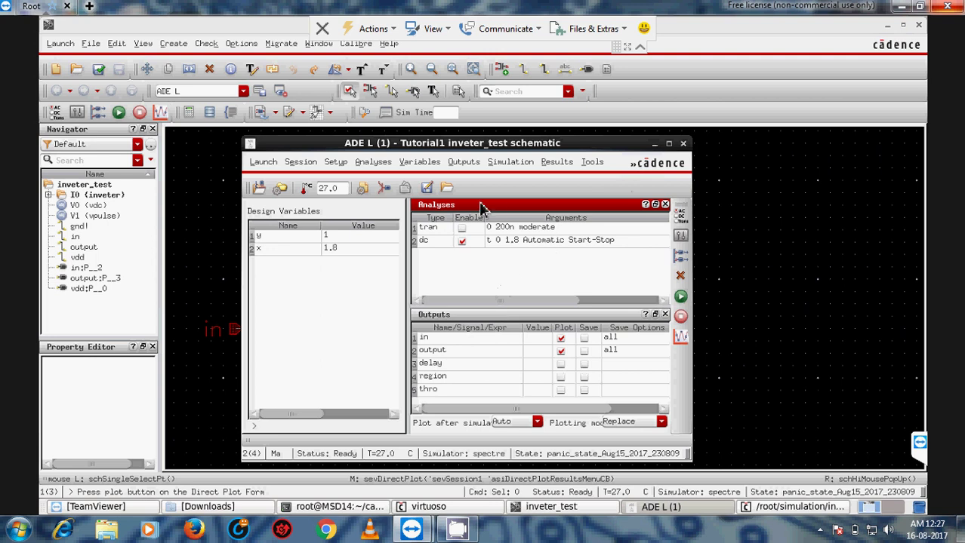
click(551, 163)
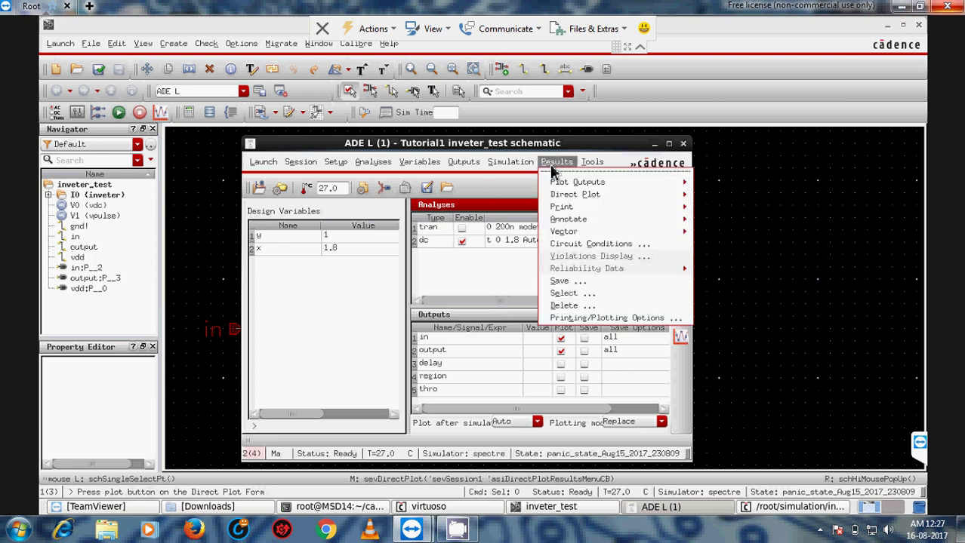
mouse_move(592, 164)
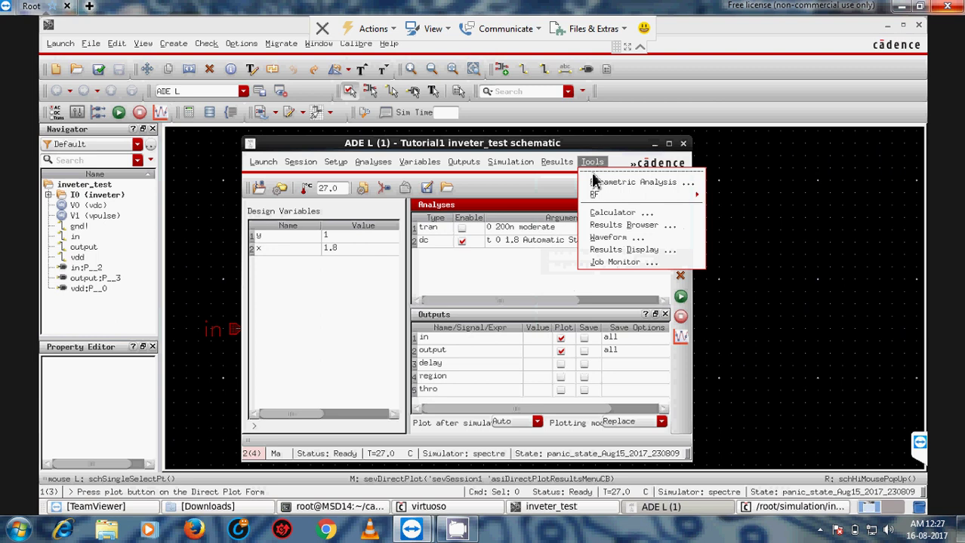
click(607, 227)
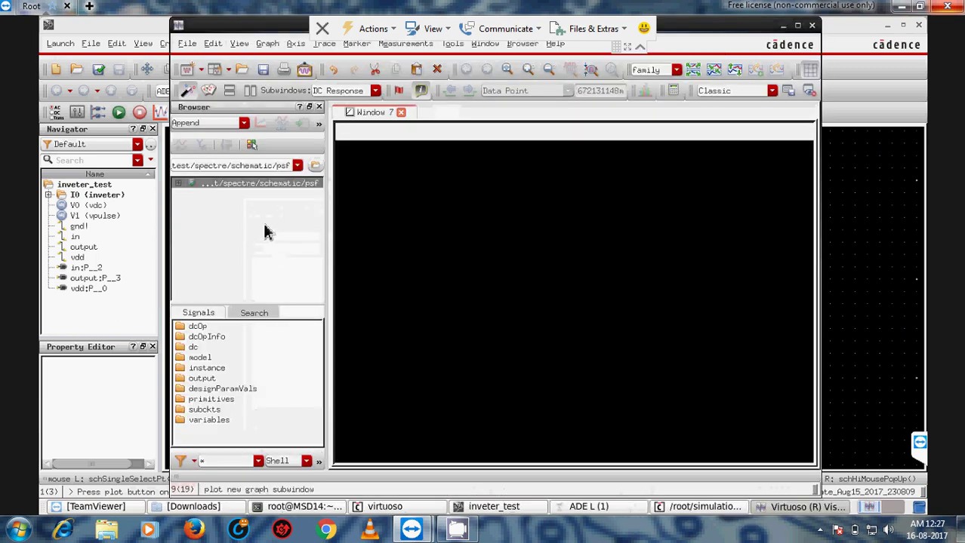
click(179, 183)
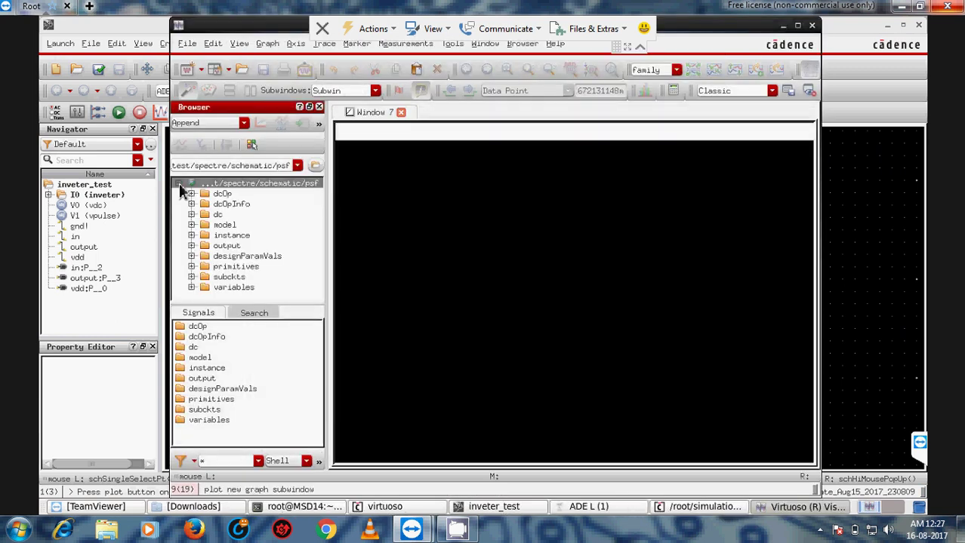
click(185, 331)
click(187, 348)
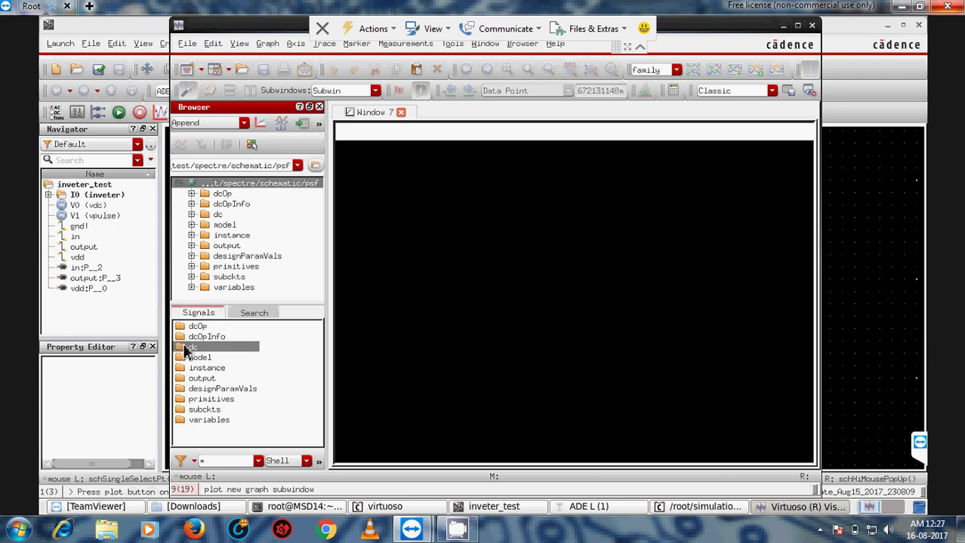
click(192, 214)
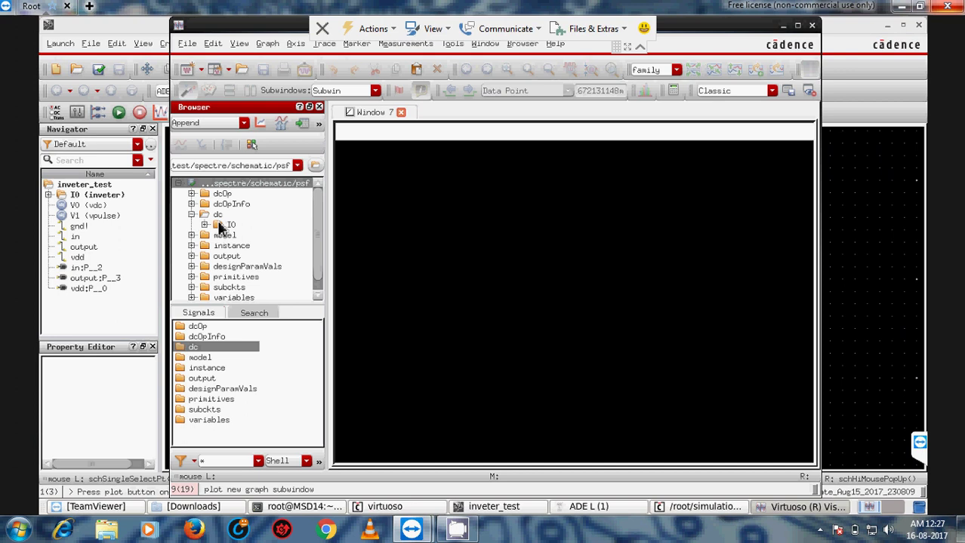
click(220, 225)
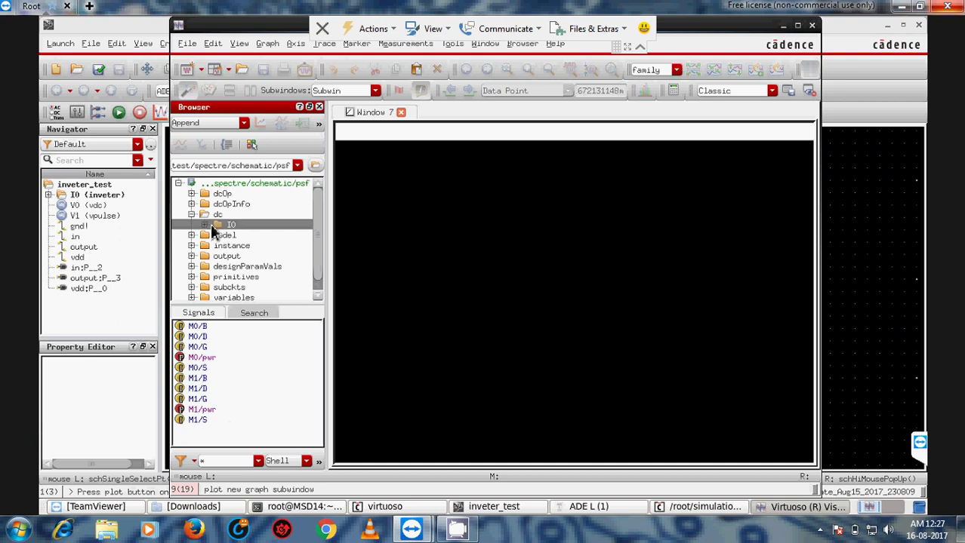
Step: Drag I0's M0/pwr and M1/pwr signals into the empty graph window together
click(210, 408)
click(206, 359)
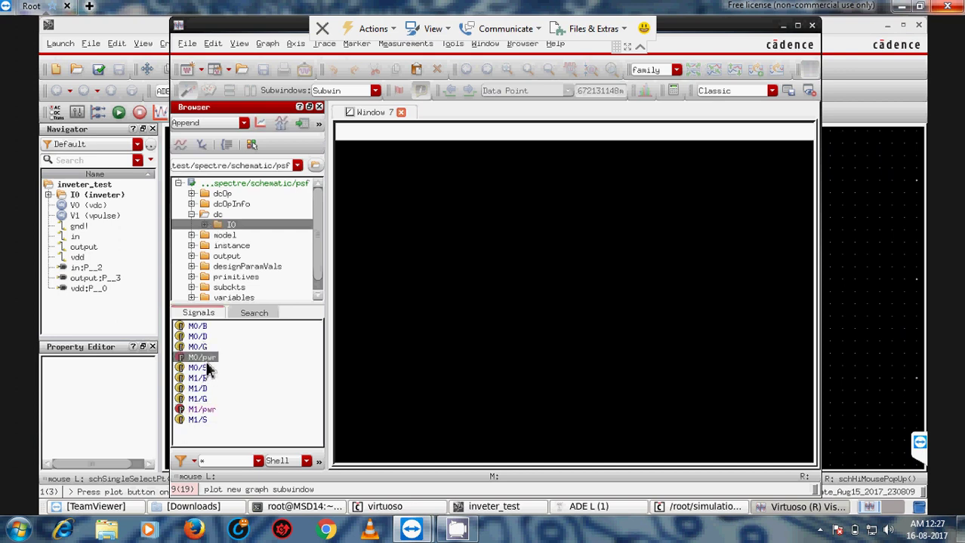
drag(208, 367, 493, 312)
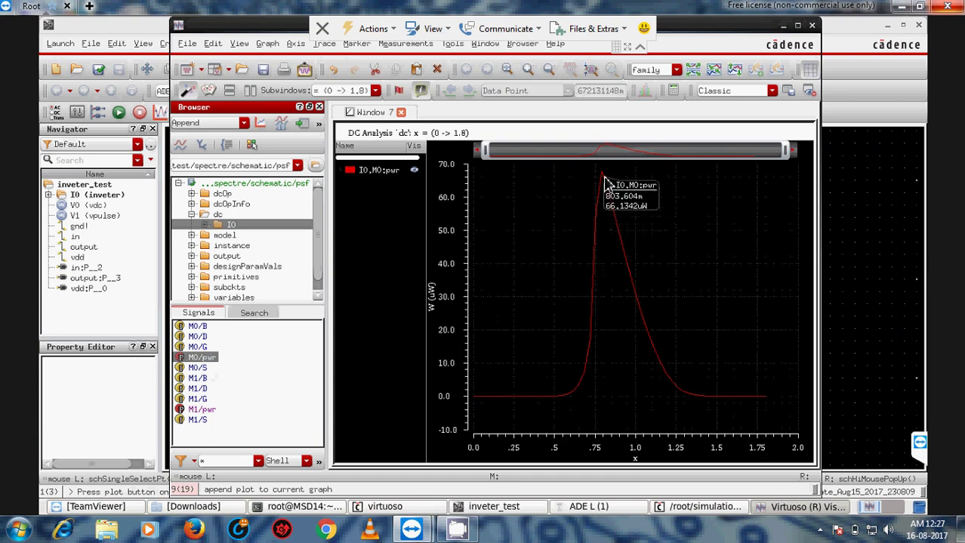
drag(200, 409, 690, 255)
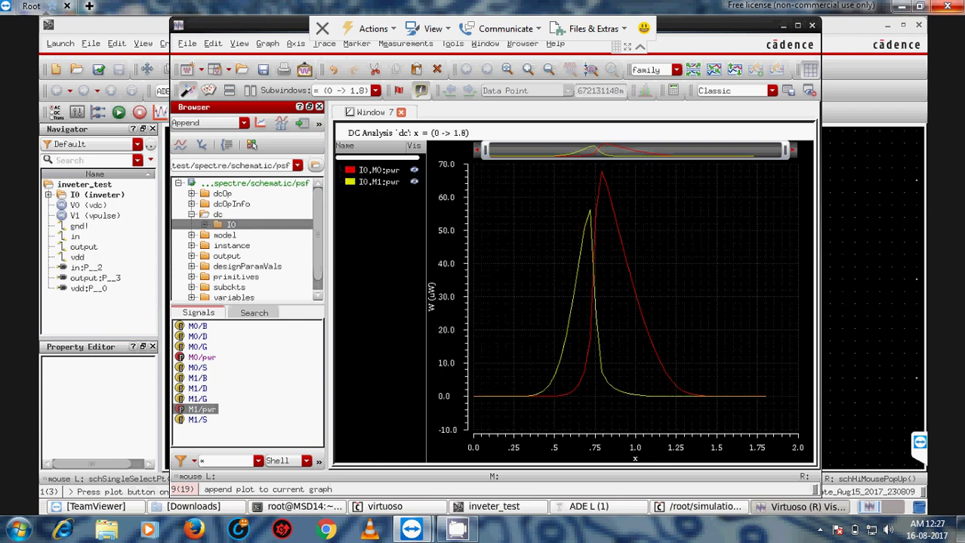
Step: Inspect I0's dcOp values and the output parameters of M0, V0 and V1, including tempeff 27
click(192, 195)
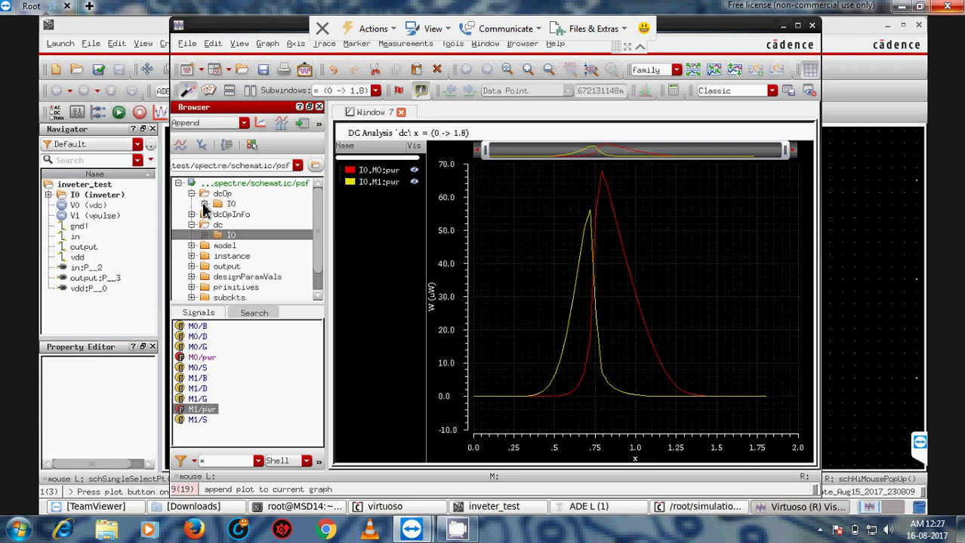
click(232, 204)
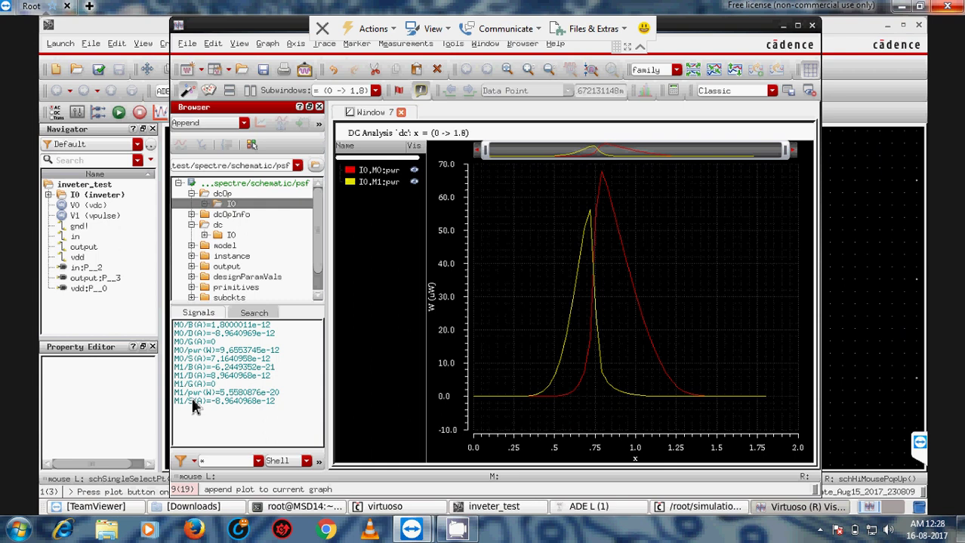
click(181, 351)
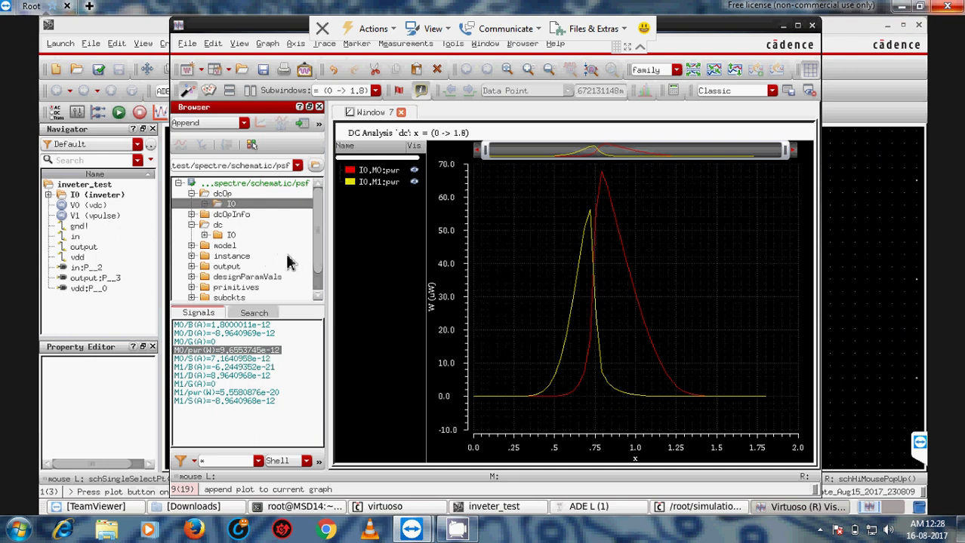
click(192, 267)
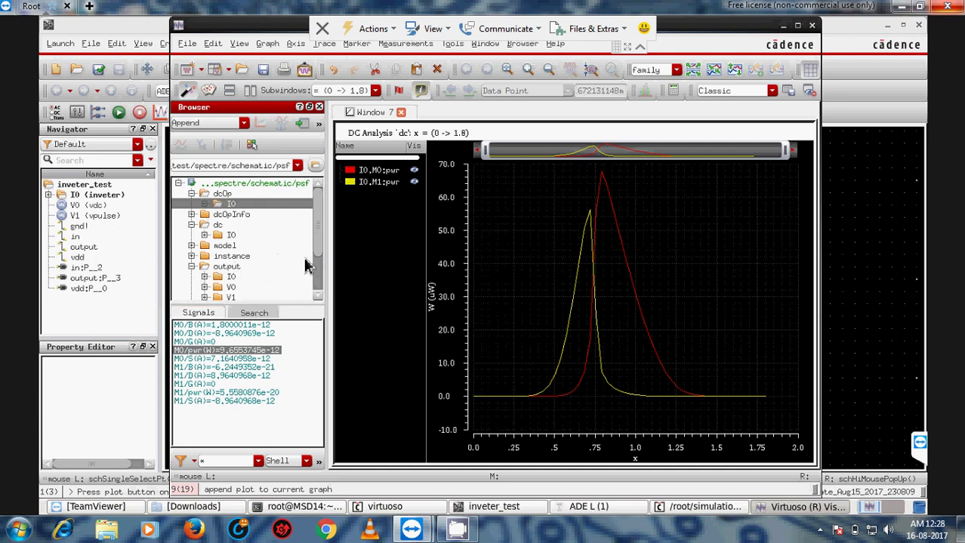
scroll(309, 264, down, 1)
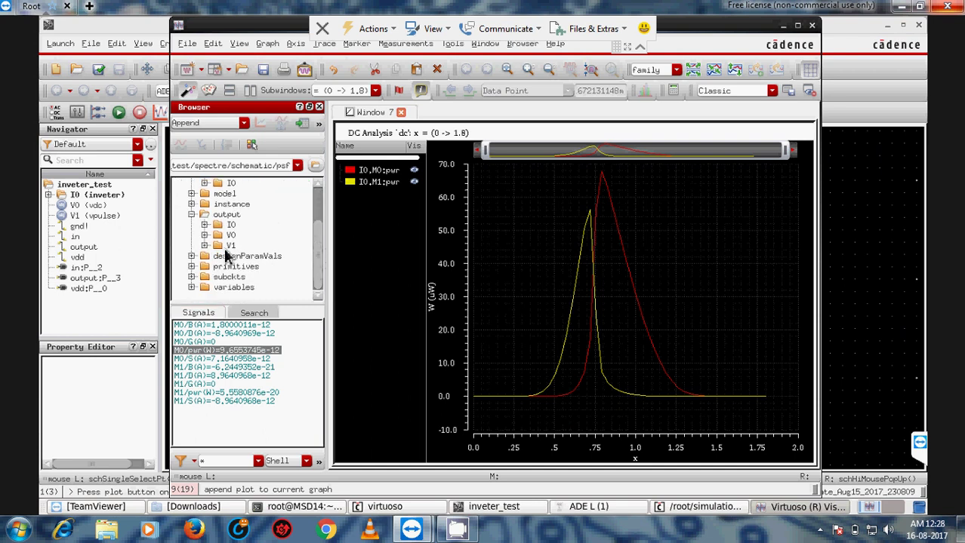
click(205, 225)
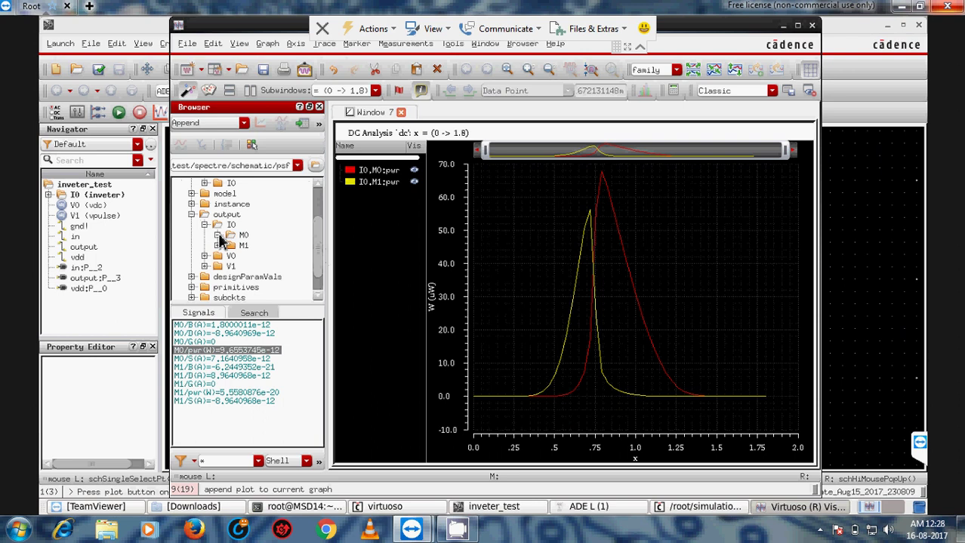
click(242, 236)
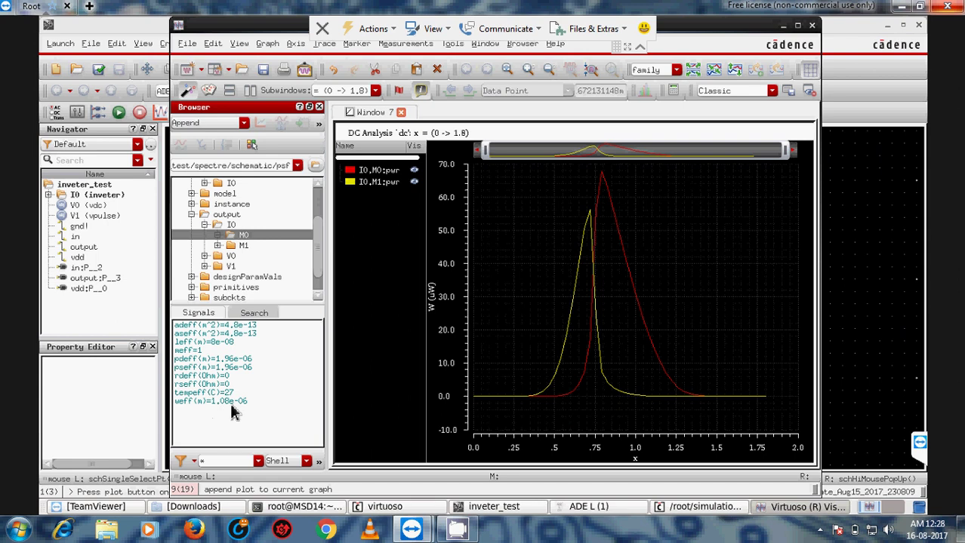
click(227, 257)
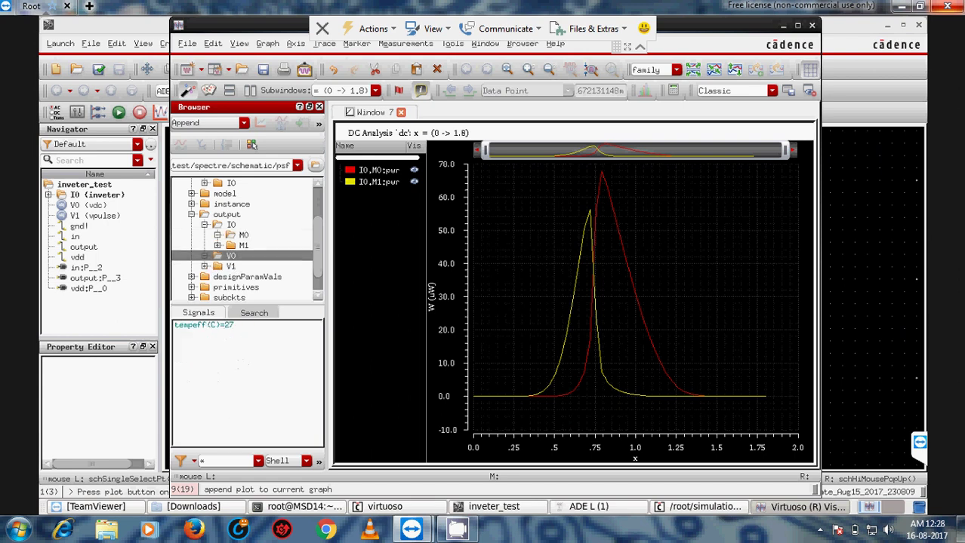
click(200, 325)
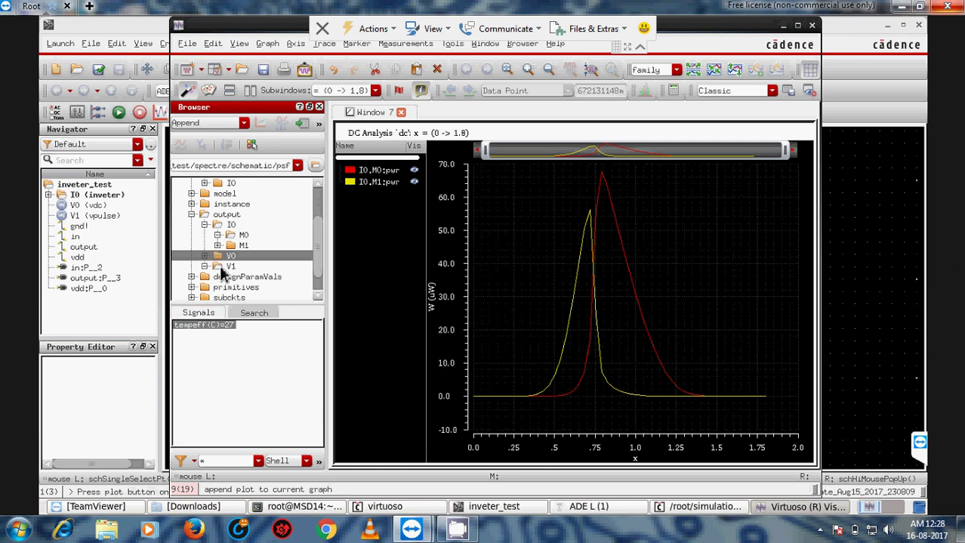
click(222, 268)
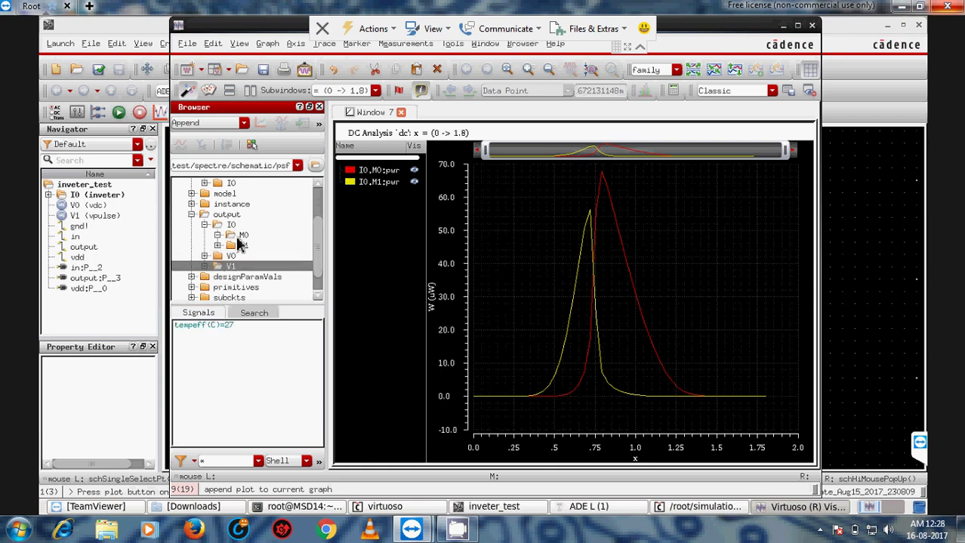
Step: Expand the variables folder to view temp 27, x 1.8 and y 1
scroll(252, 246, down, 1)
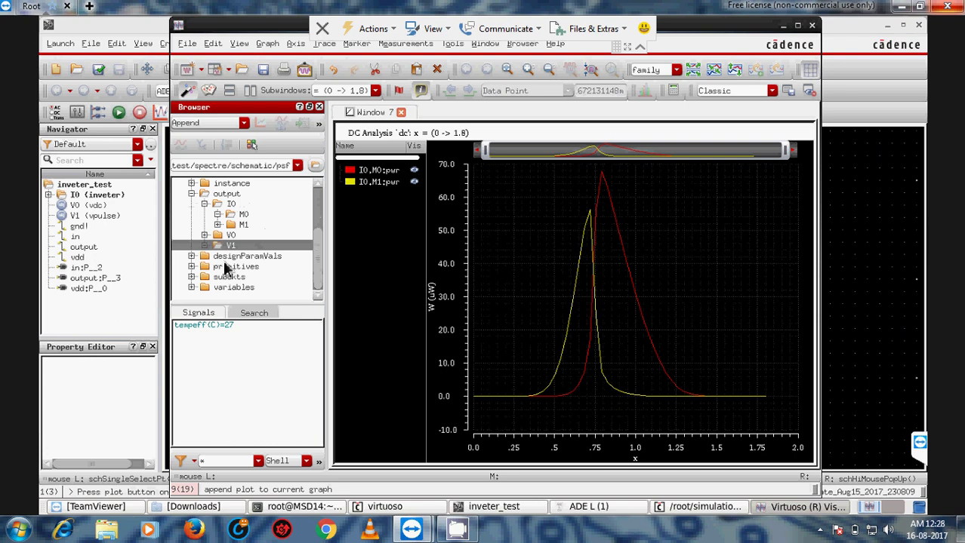
click(193, 288)
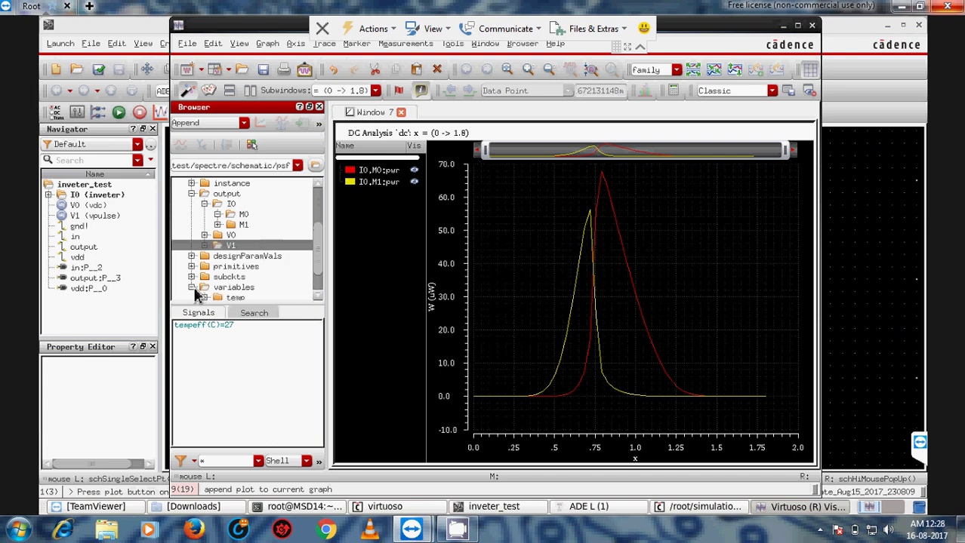
click(226, 297)
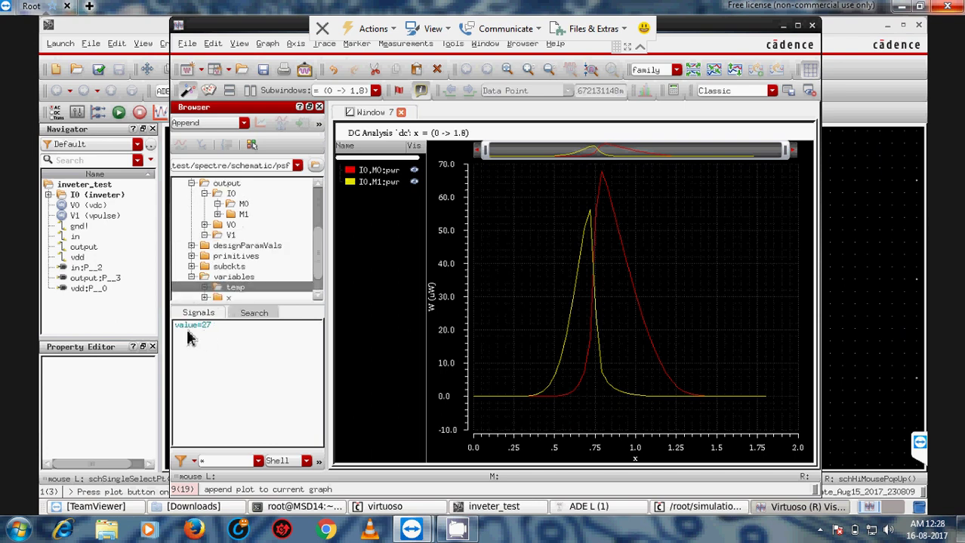
click(228, 297)
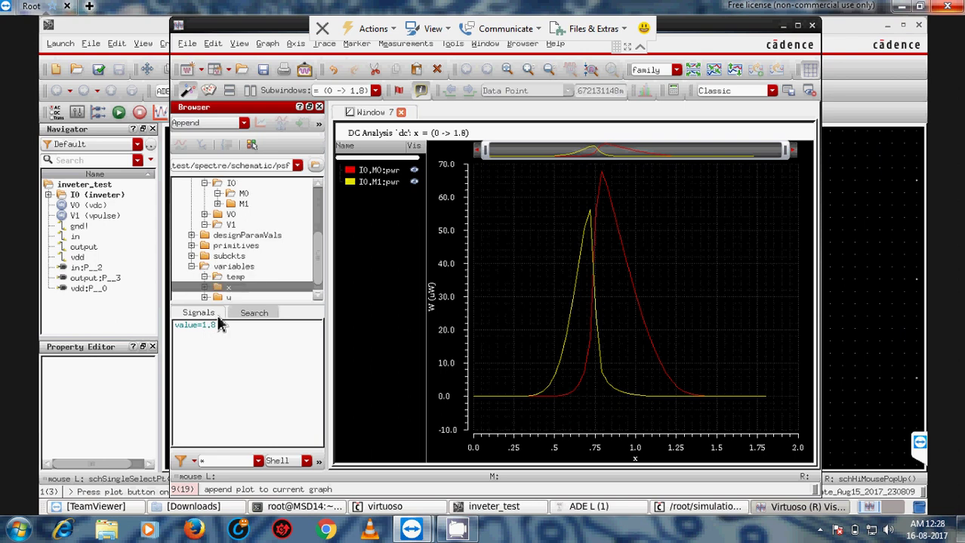
click(223, 297)
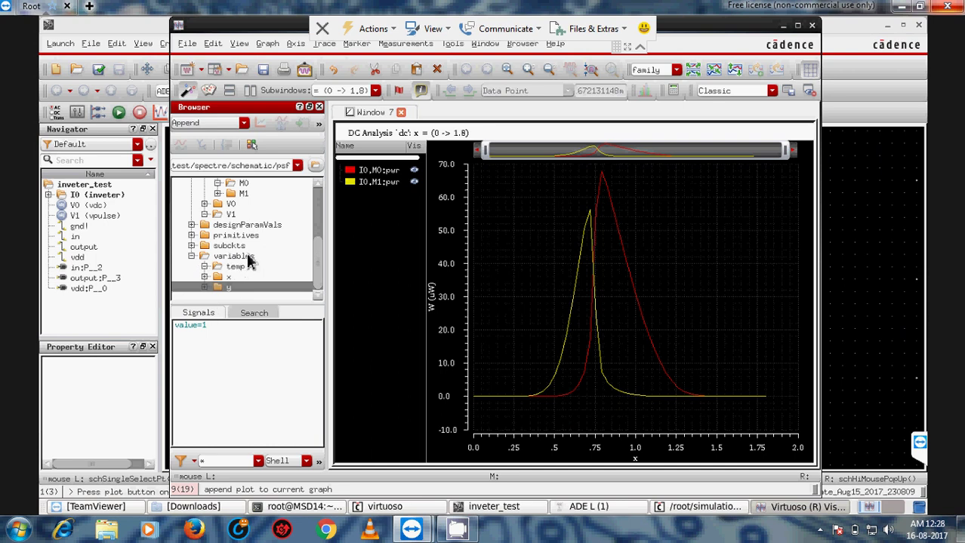
Step: Close the waveform viewer and save the ADE L setup as cellview state spectre_state1 in inveter_test
click(812, 27)
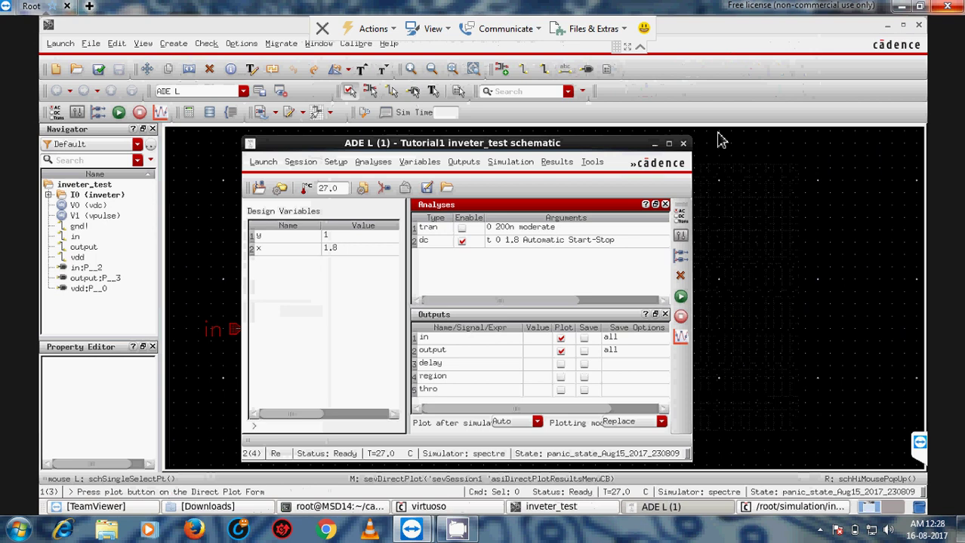
click(592, 163)
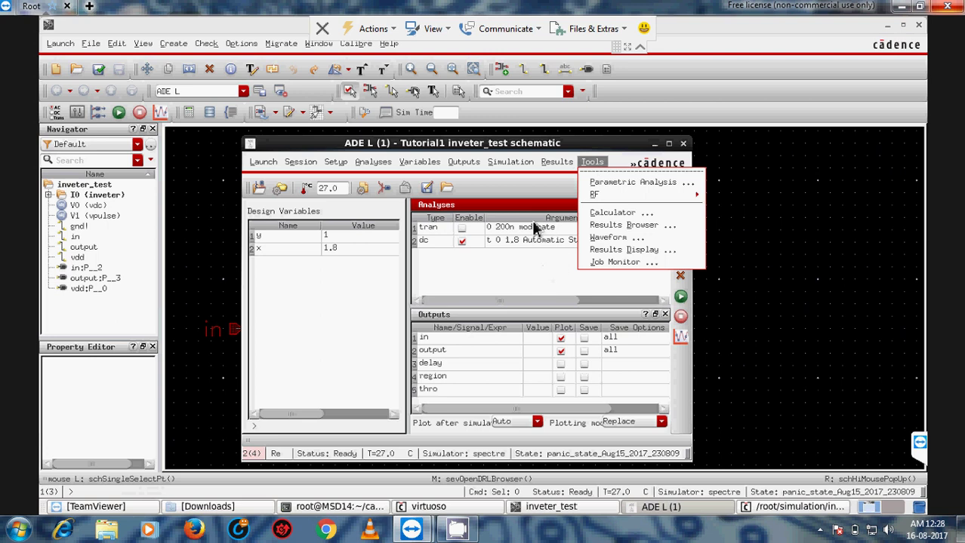
click(497, 279)
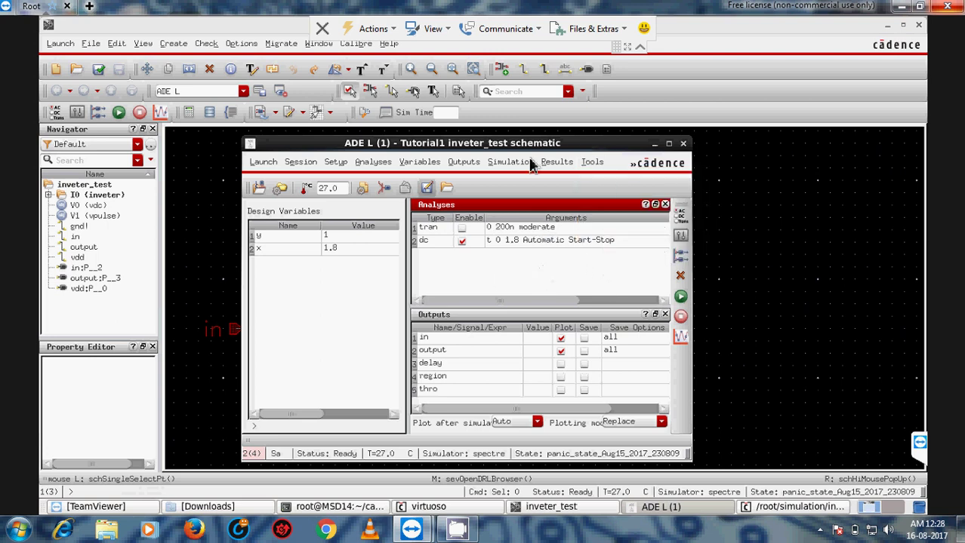
drag(555, 142, 591, 118)
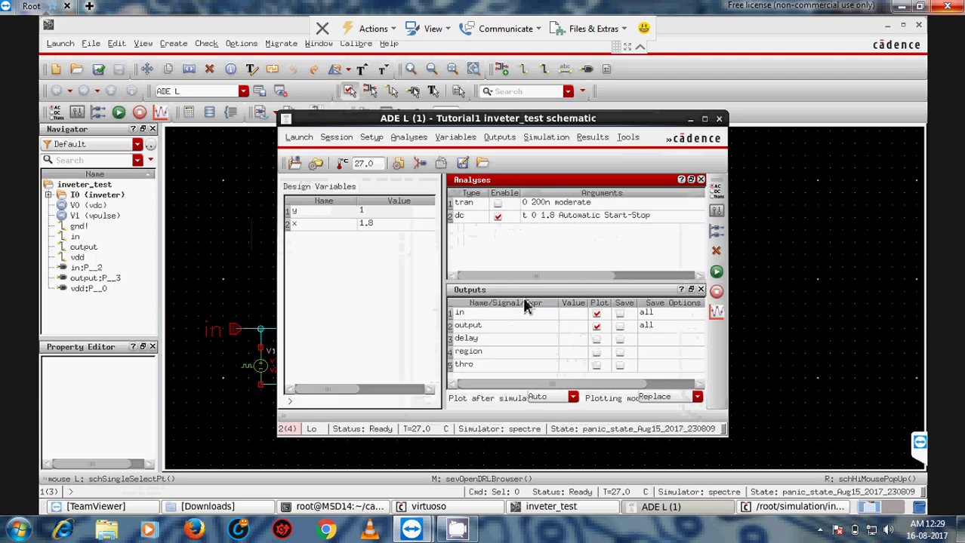
click(462, 163)
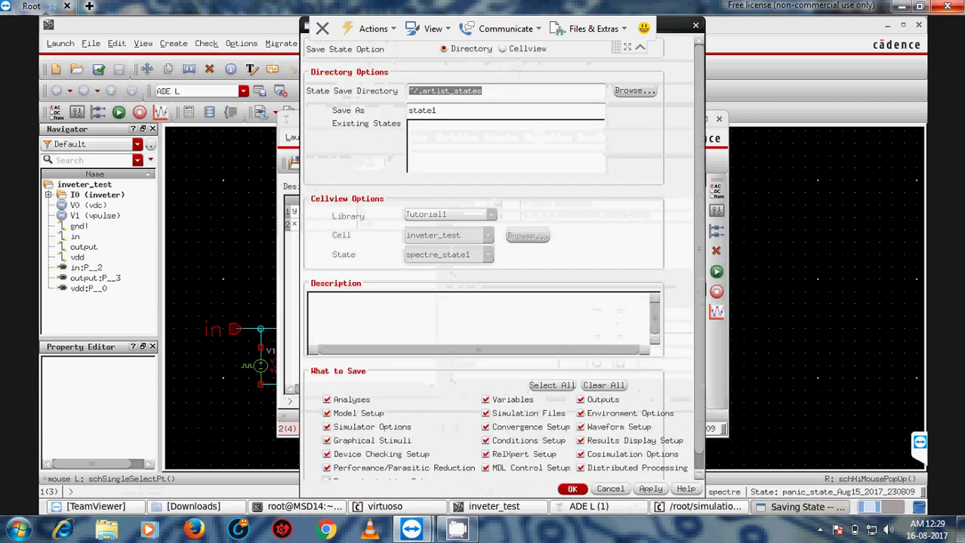
click(503, 48)
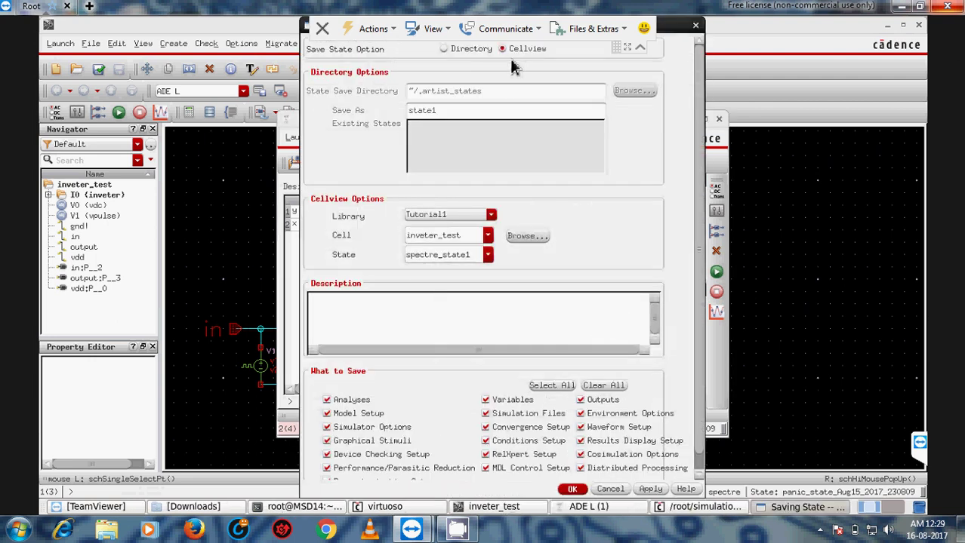
click(572, 490)
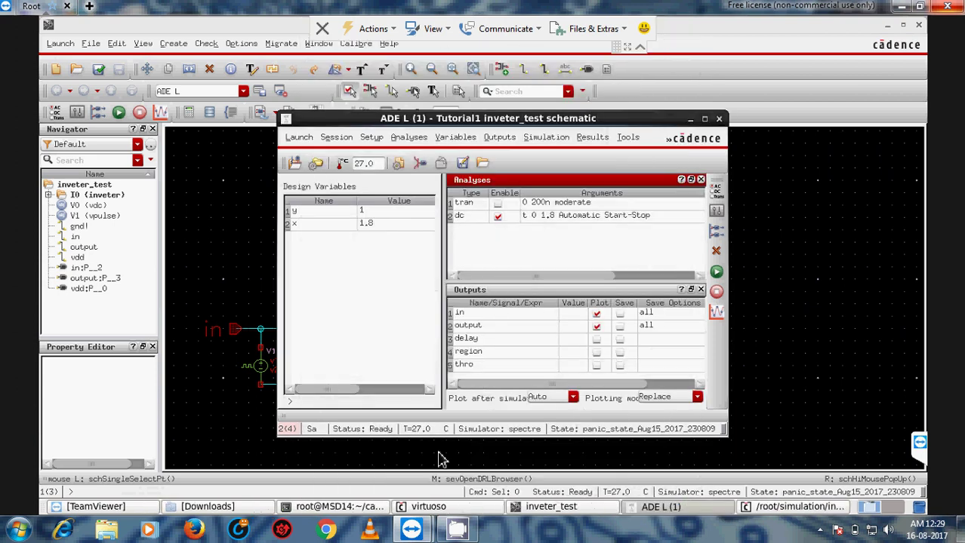
Step: In the Library Manager, locate Tutorial1 > inveter_test and select its spectre_state1 view
click(453, 511)
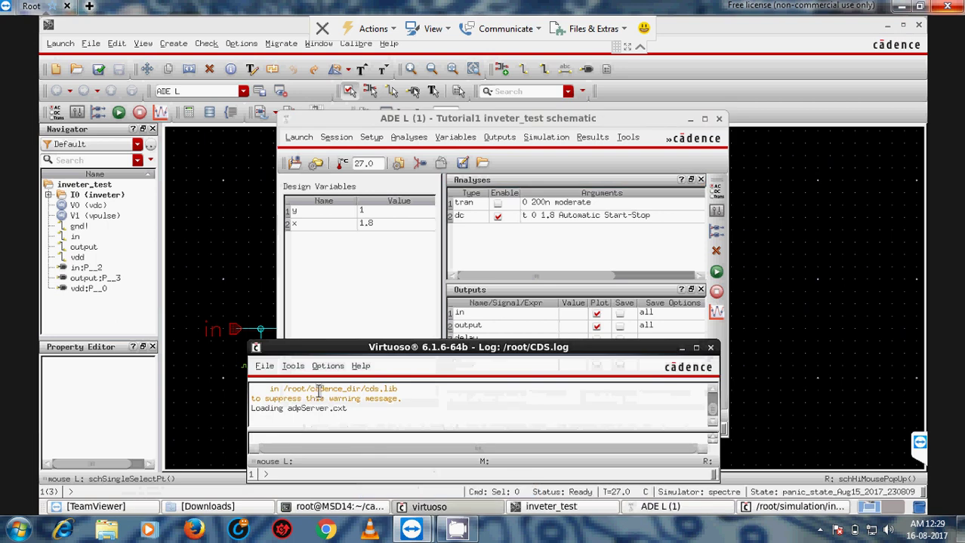
click(293, 367)
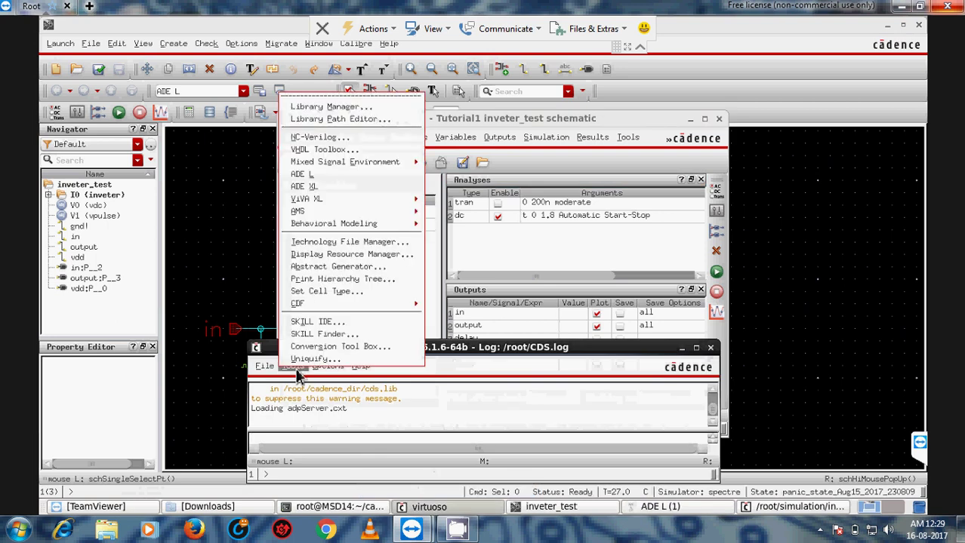
click(336, 109)
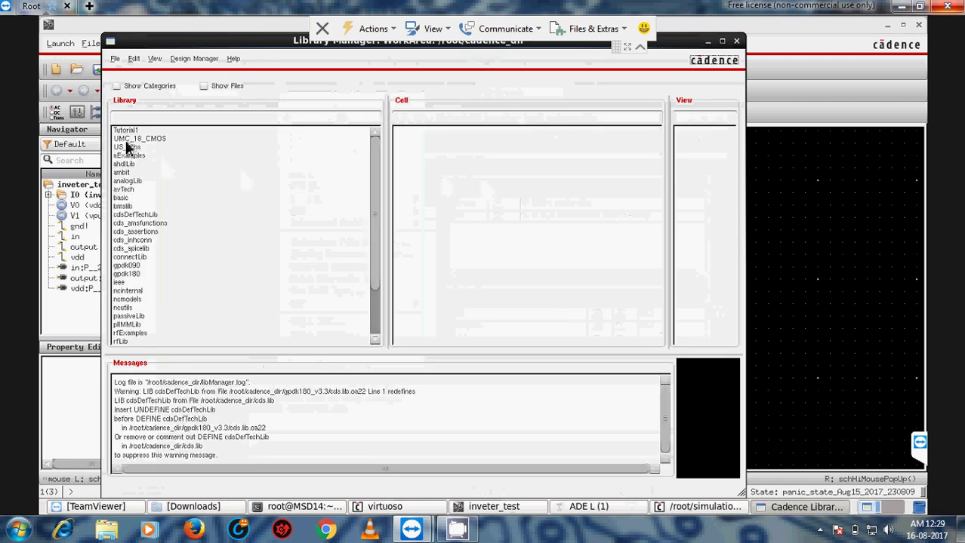
click(125, 131)
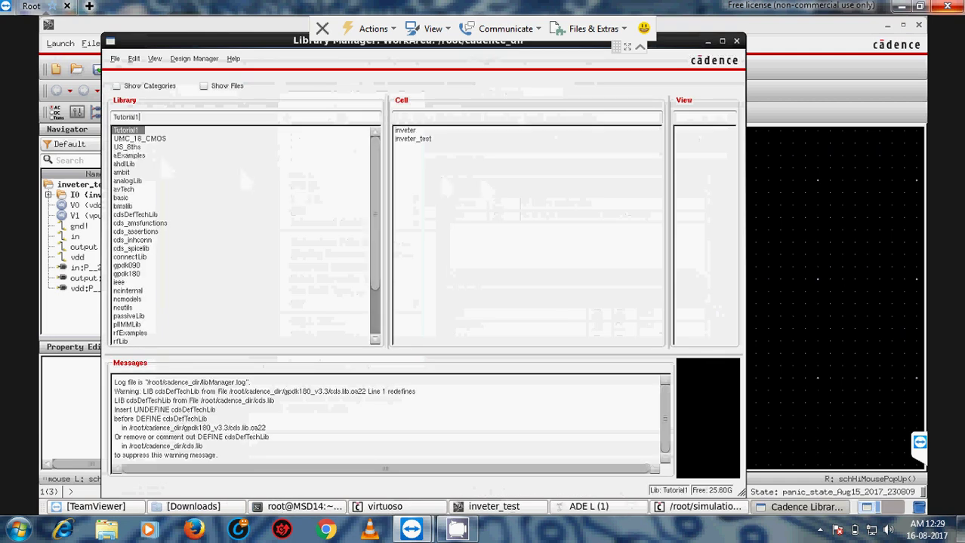
click(413, 139)
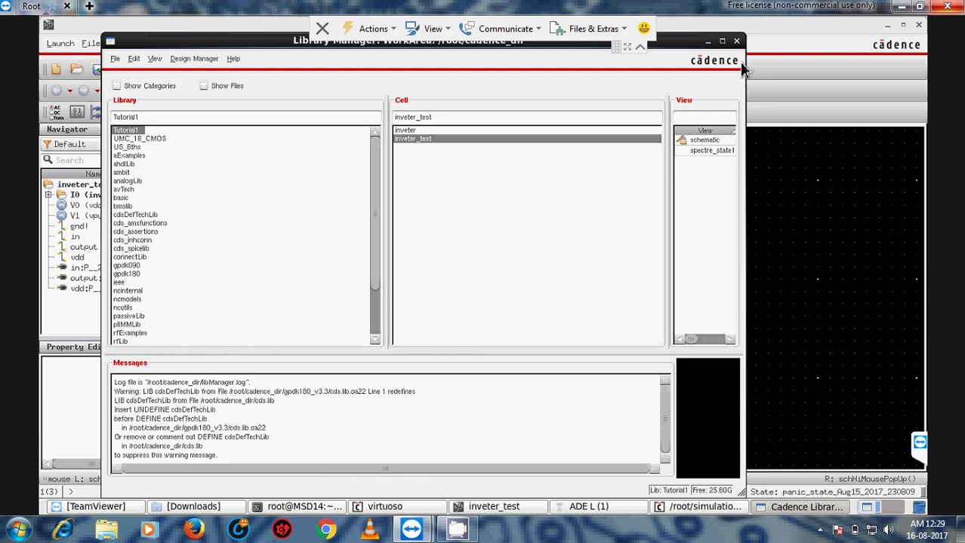
click(721, 41)
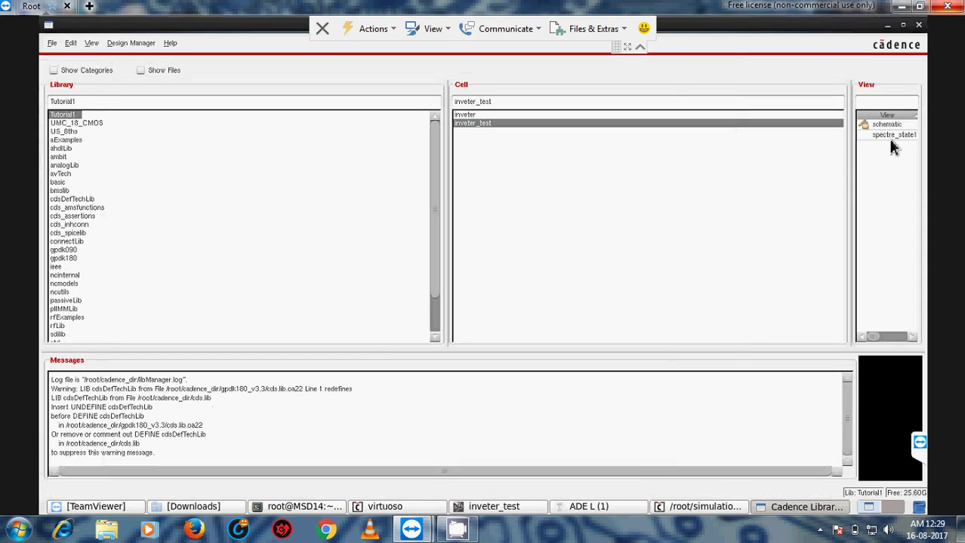
drag(852, 153, 662, 153)
click(707, 135)
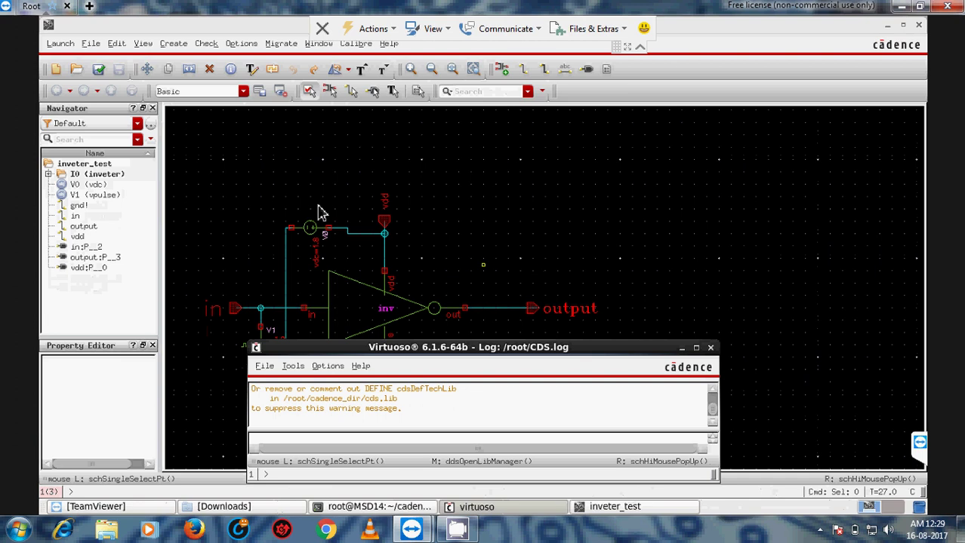
Step: Start a new ADE L session, load cellview state spectre_state1, then close the session
click(61, 43)
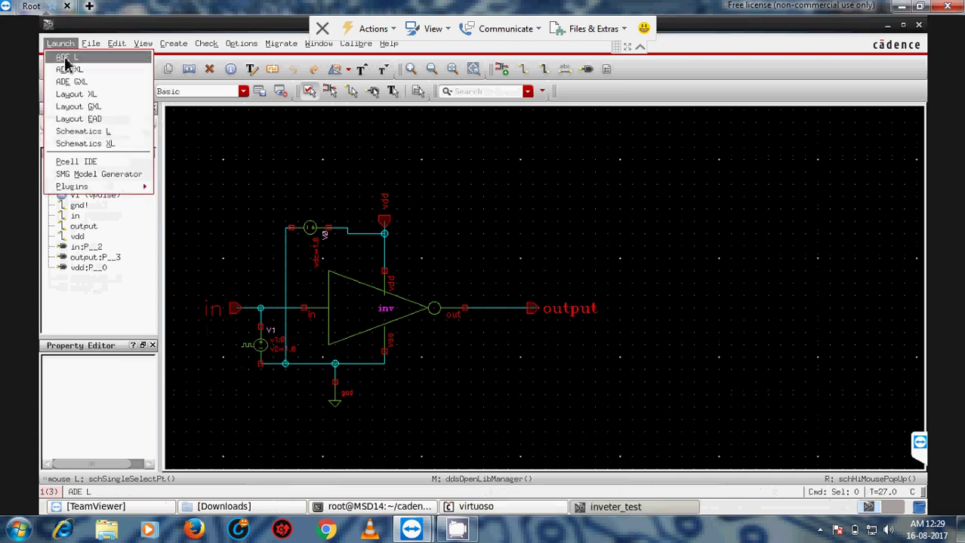
click(65, 59)
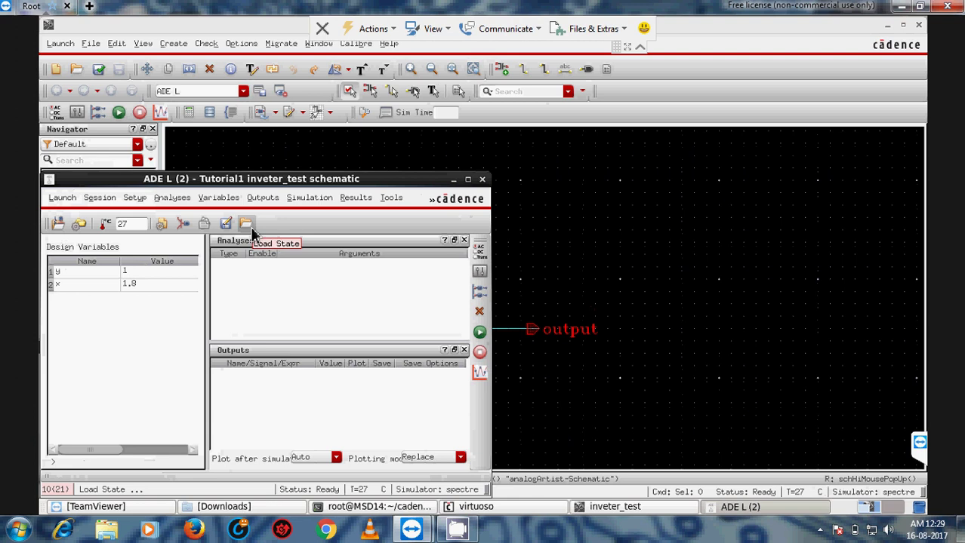
click(247, 225)
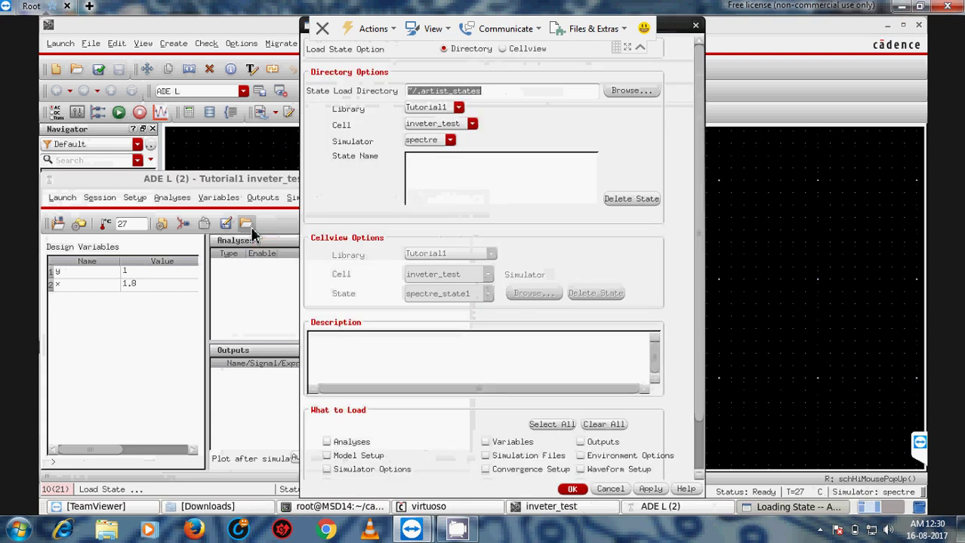
click(503, 51)
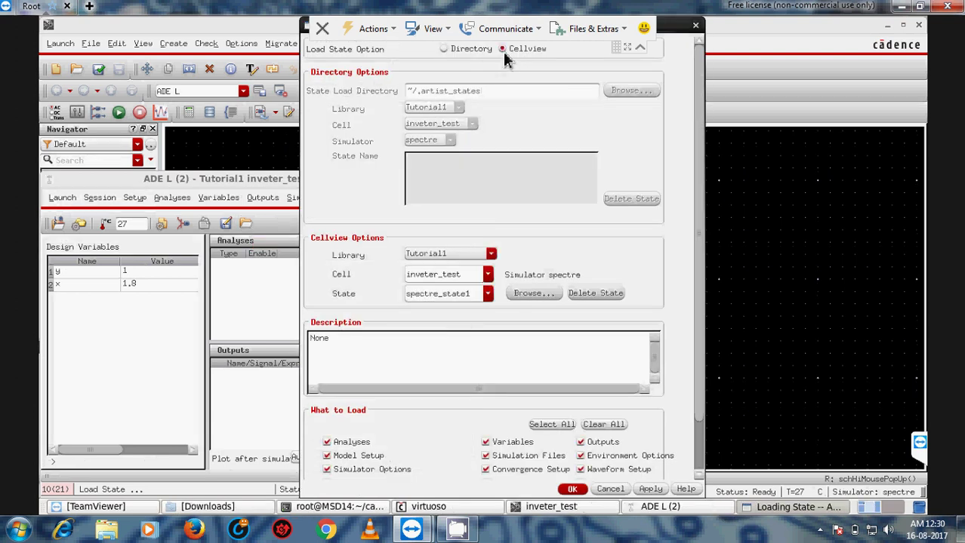
click(573, 489)
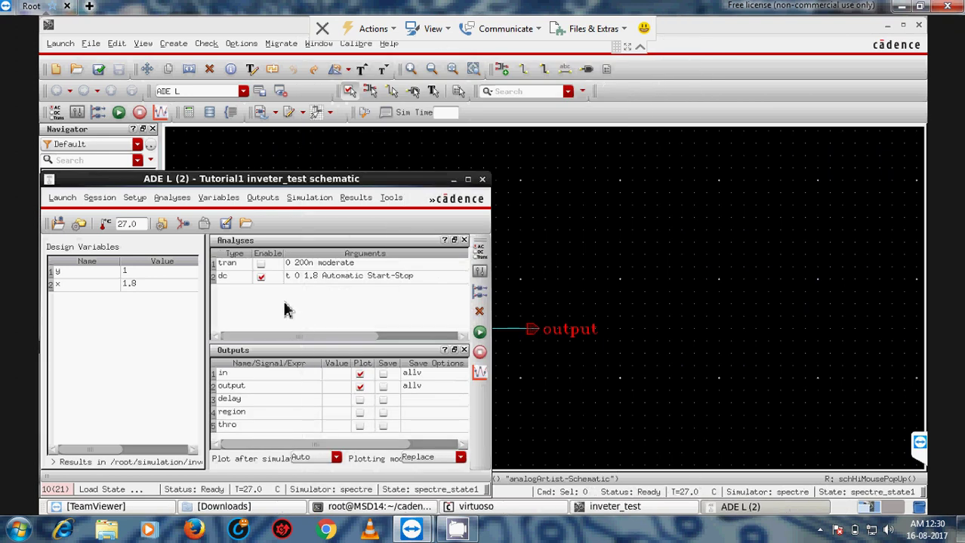
click(482, 181)
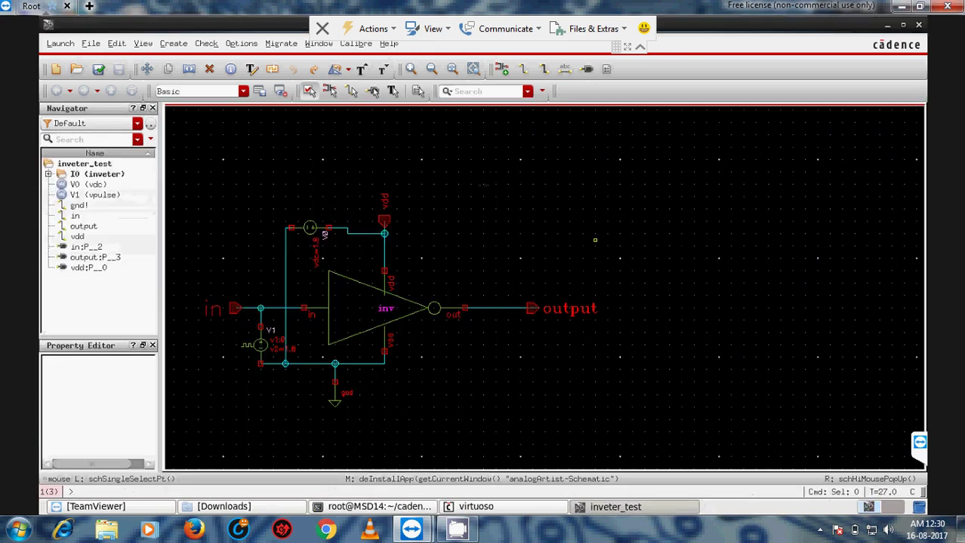
Step: Delete the V1 pulse source with its ground and input wire stubs
key(f)
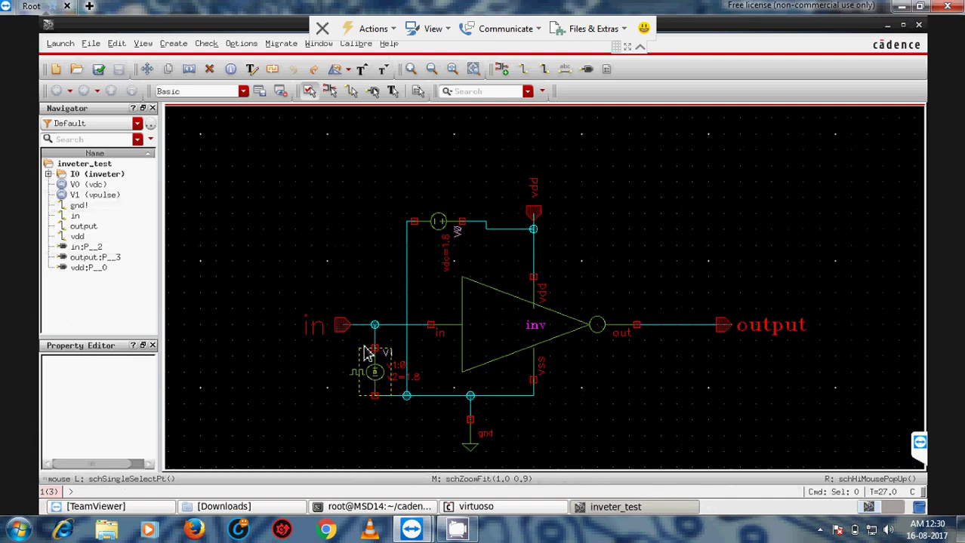
click(362, 378)
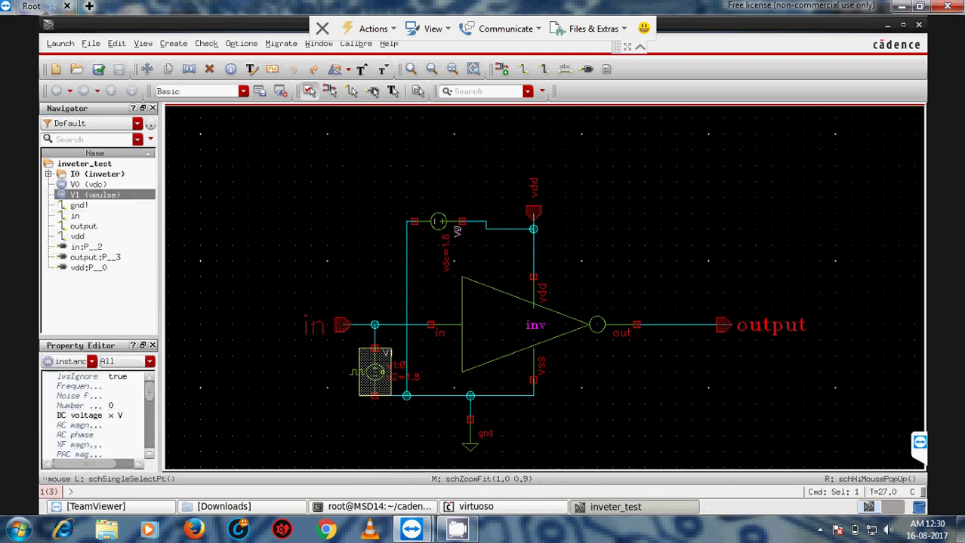
key(Delete)
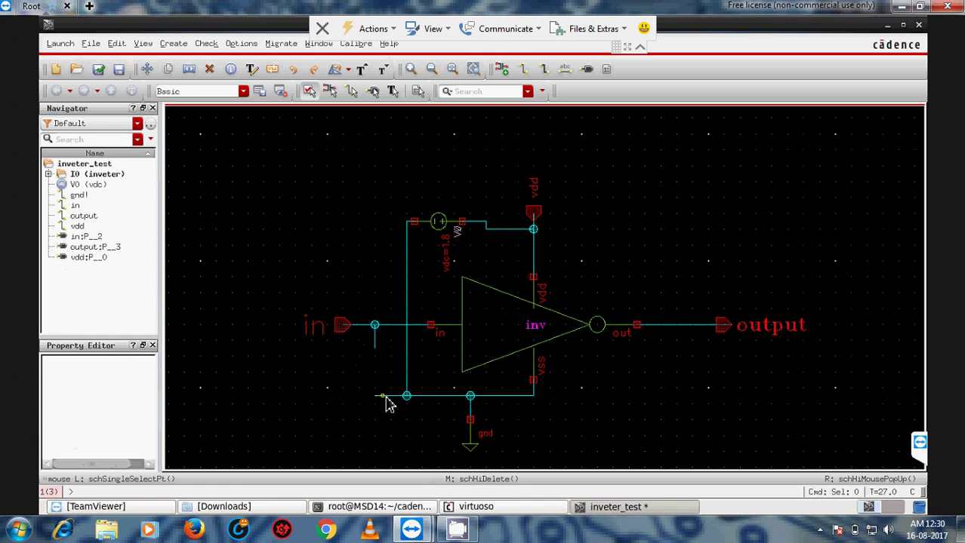
click(394, 397)
click(423, 405)
click(423, 395)
key(Delete)
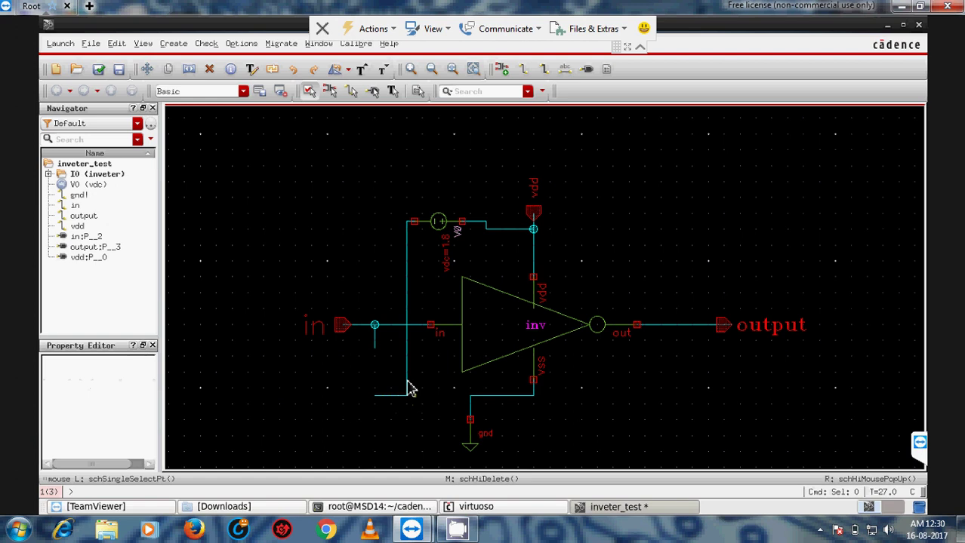
click(407, 381)
key(Delete)
click(398, 395)
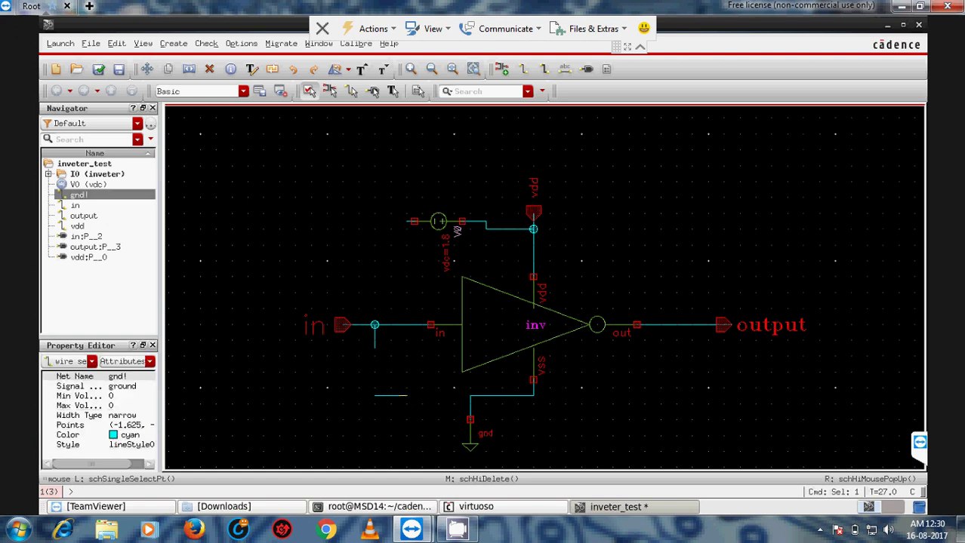
click(375, 339)
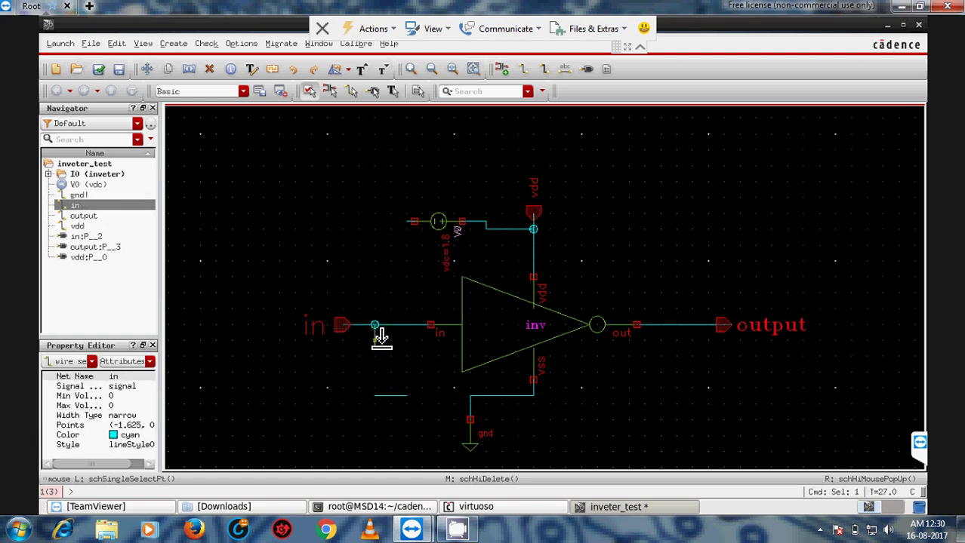
key(Delete)
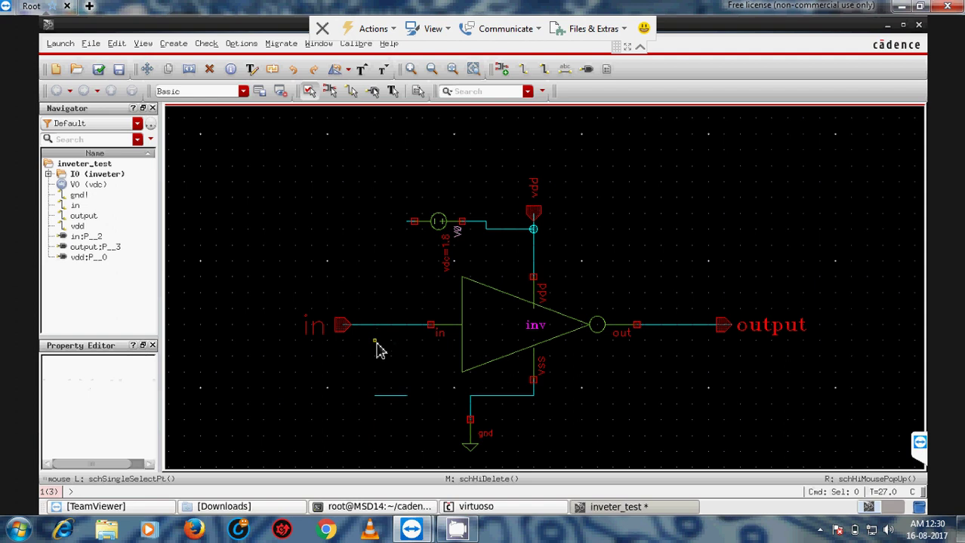
click(396, 397)
Step: Delete the V0 supply source, its vdd wire and remaining stubs
click(456, 231)
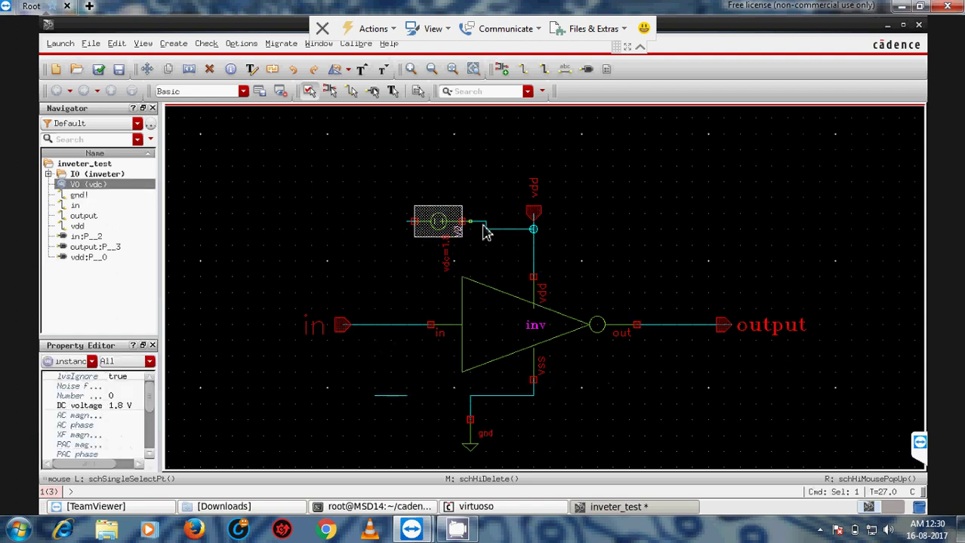
click(492, 227)
key(Delete)
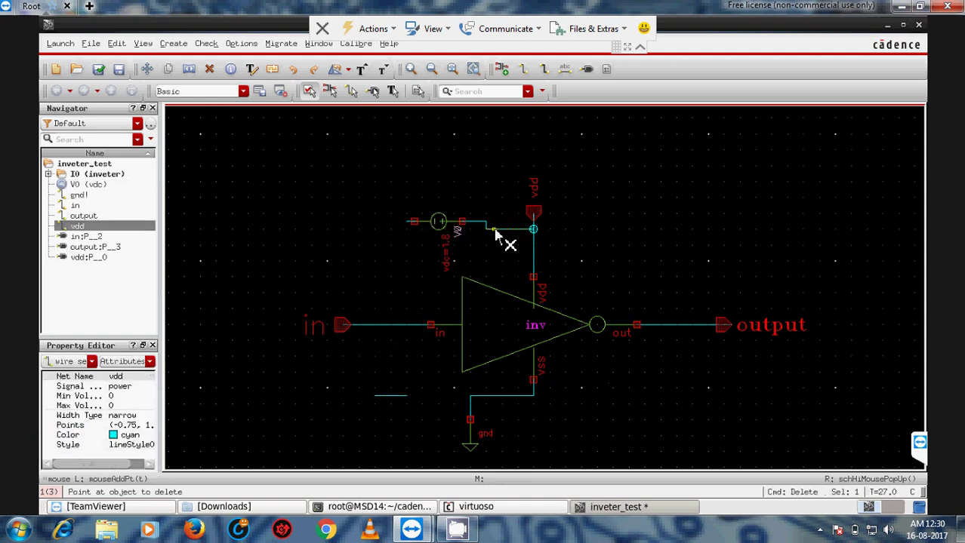
click(444, 228)
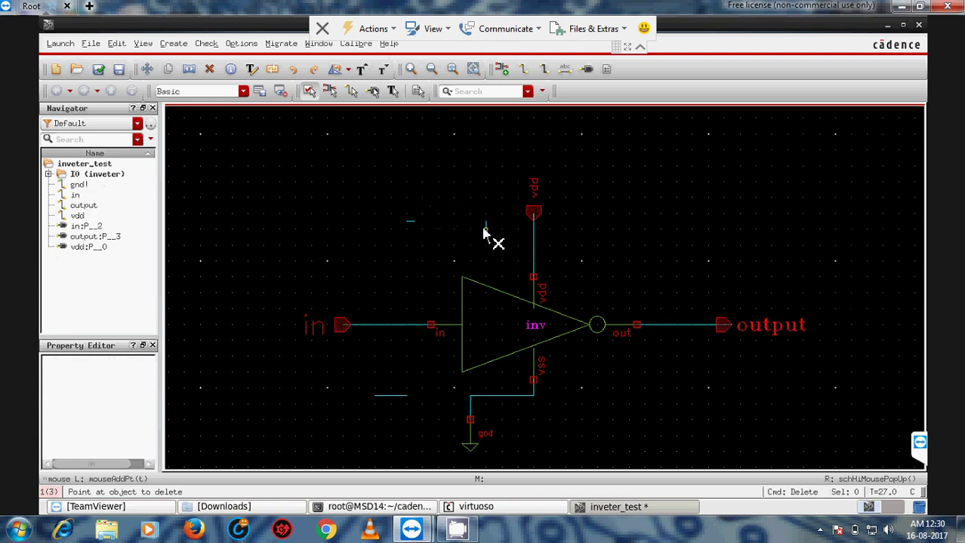
click(484, 225)
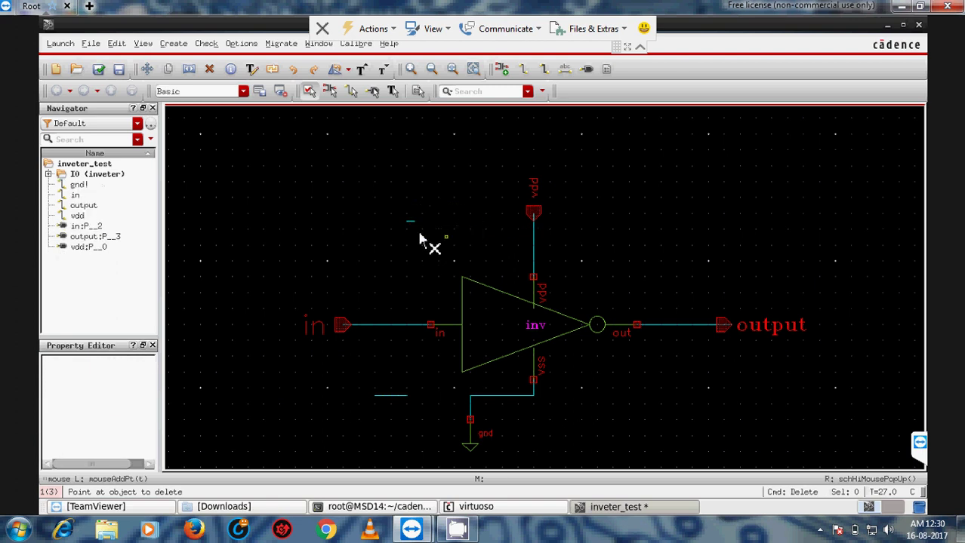
click(400, 395)
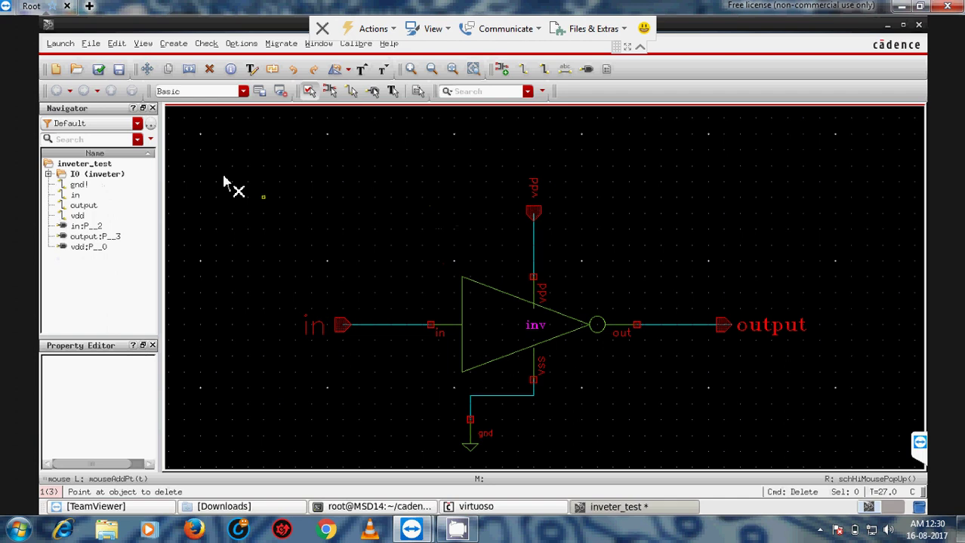
Step: Check and save the schematic, then start a new ADE L session with Stimuli setup
click(98, 70)
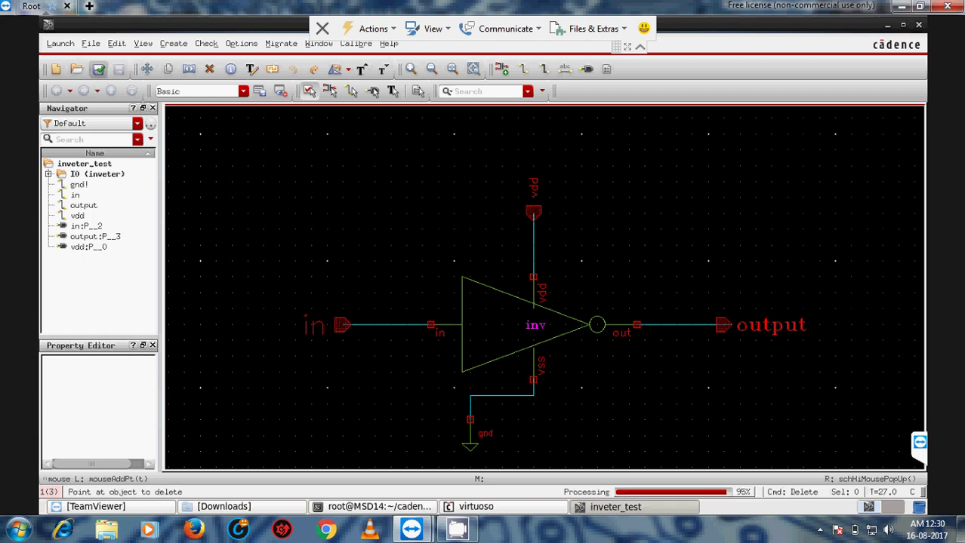
click(61, 43)
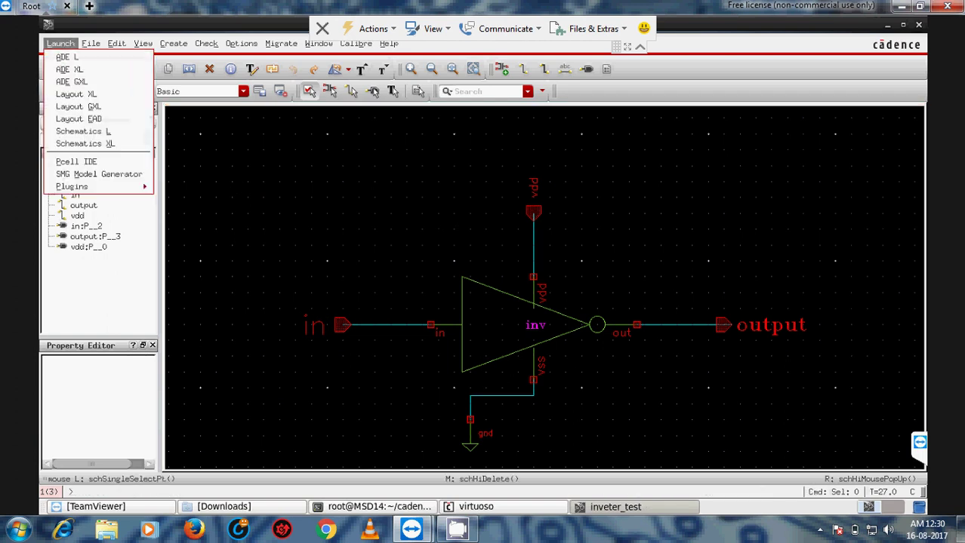
click(76, 59)
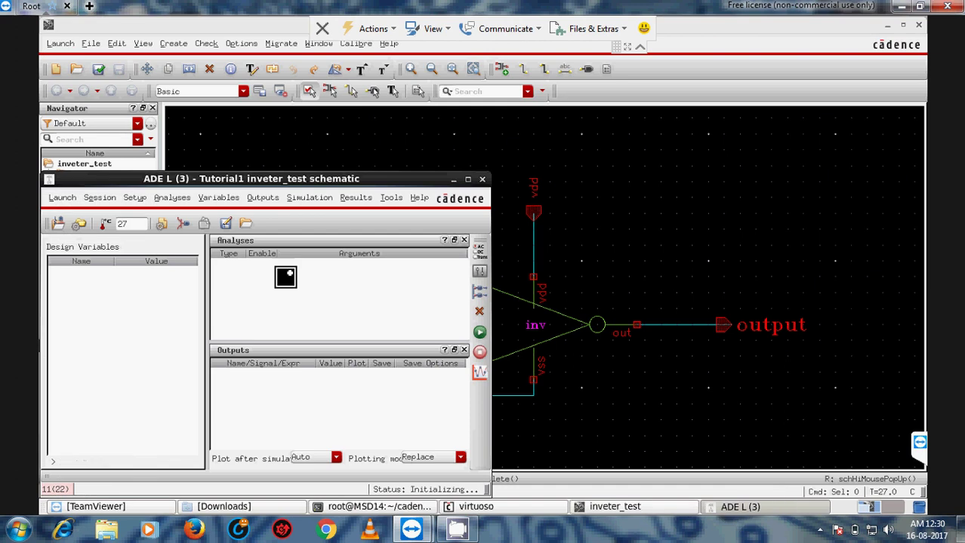
click(186, 228)
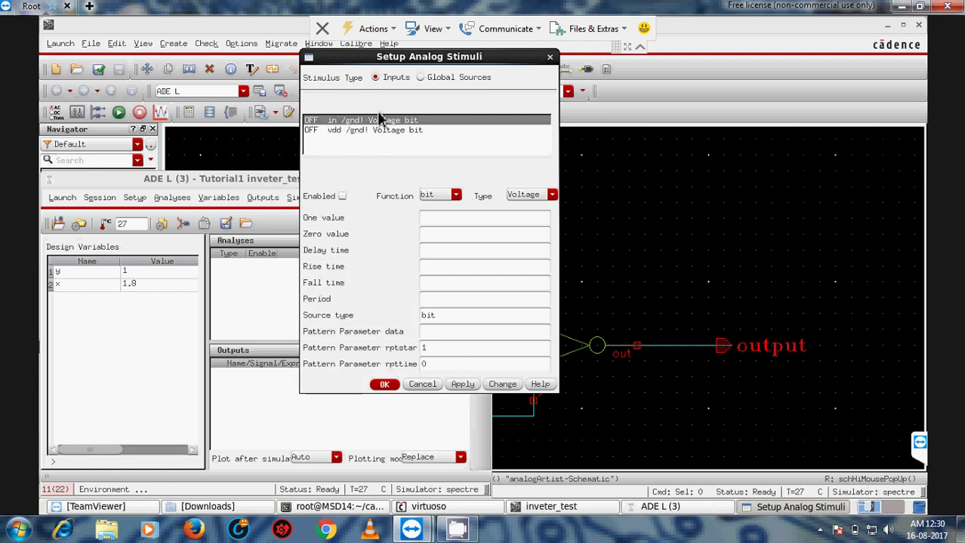
Step: Enable the in /gnd! analog stimulus and set its function to pulse
drag(421, 60, 600, 97)
drag(349, 185, 287, 291)
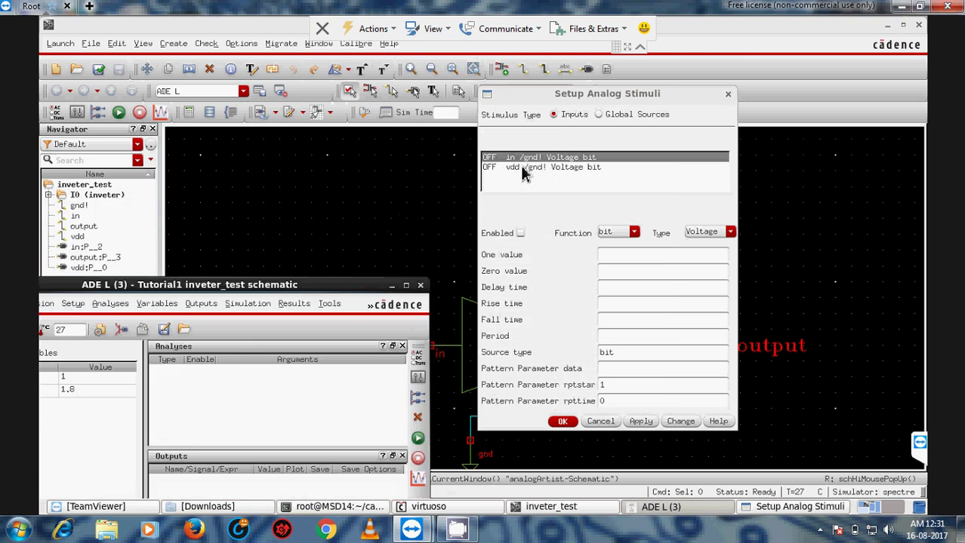
drag(327, 292, 274, 387)
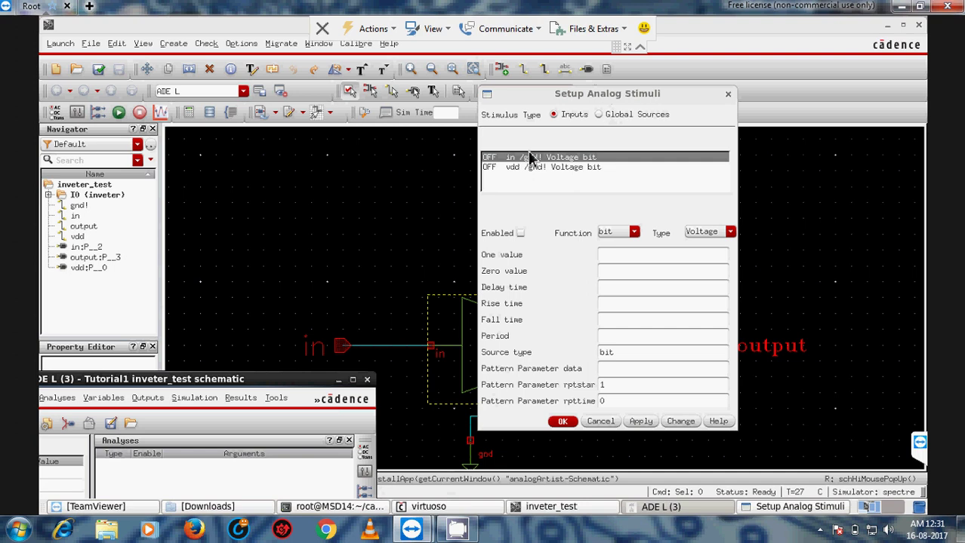
click(520, 235)
click(632, 234)
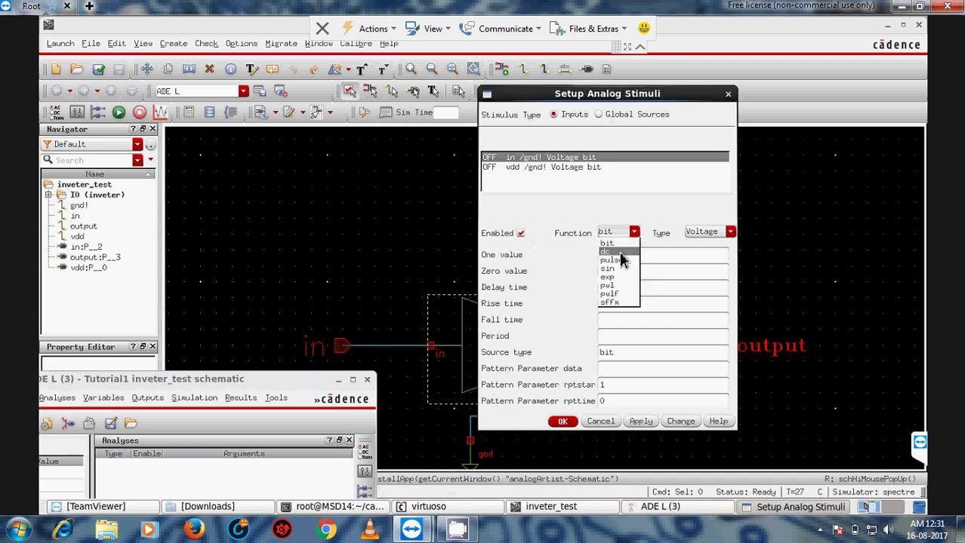
click(622, 260)
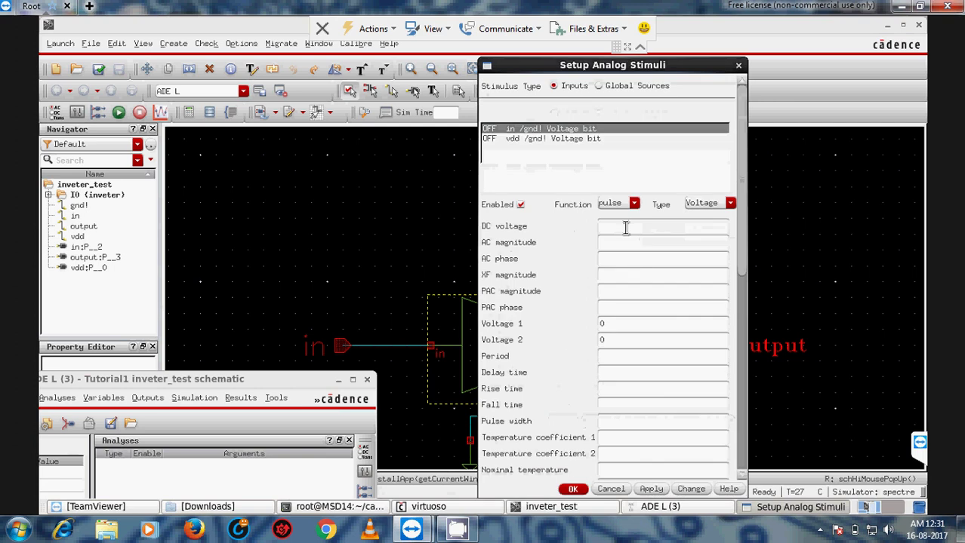
scroll(745, 317, down, 10)
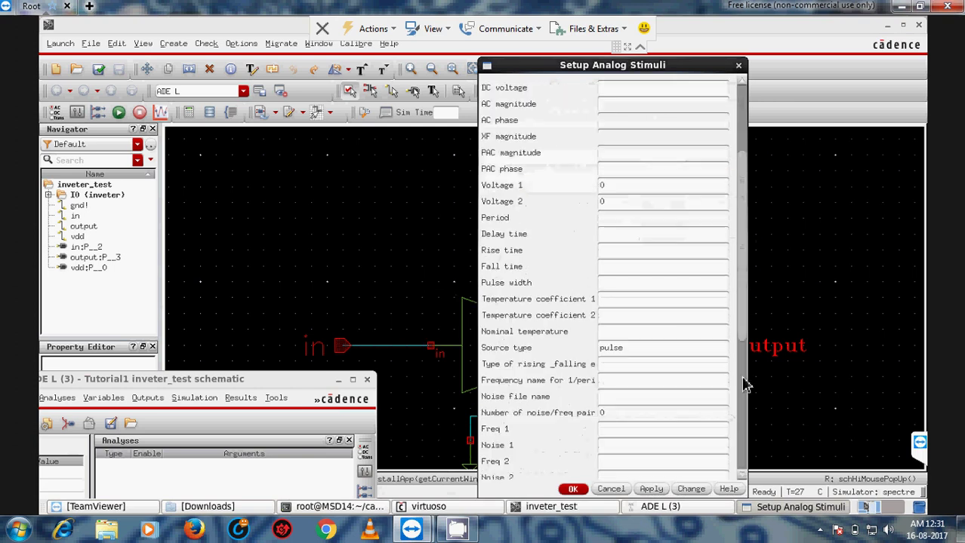
drag(746, 445, 741, 166)
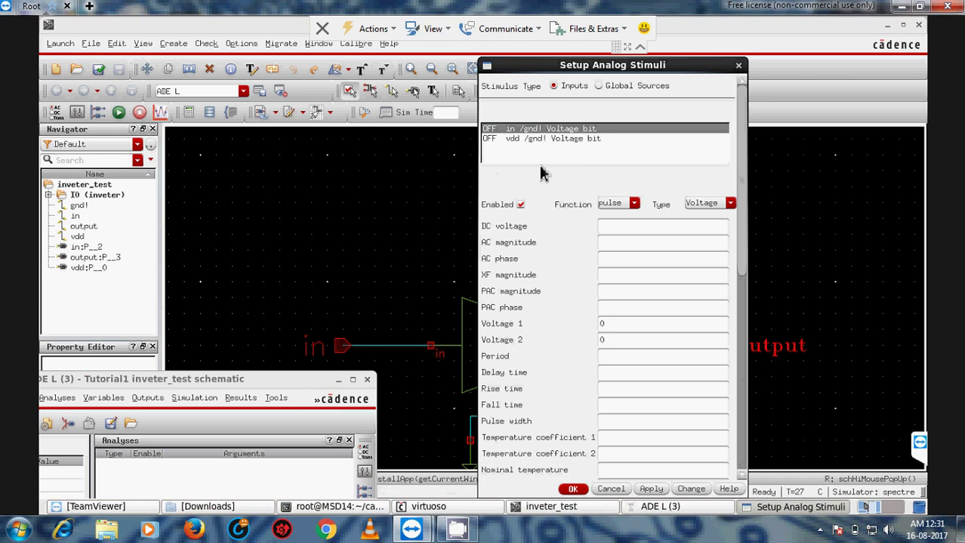
click(635, 204)
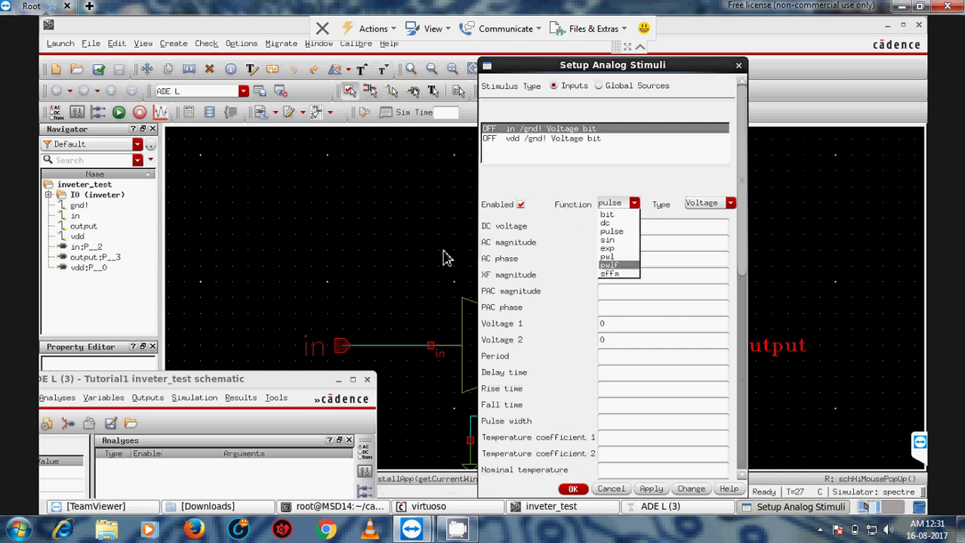
click(124, 111)
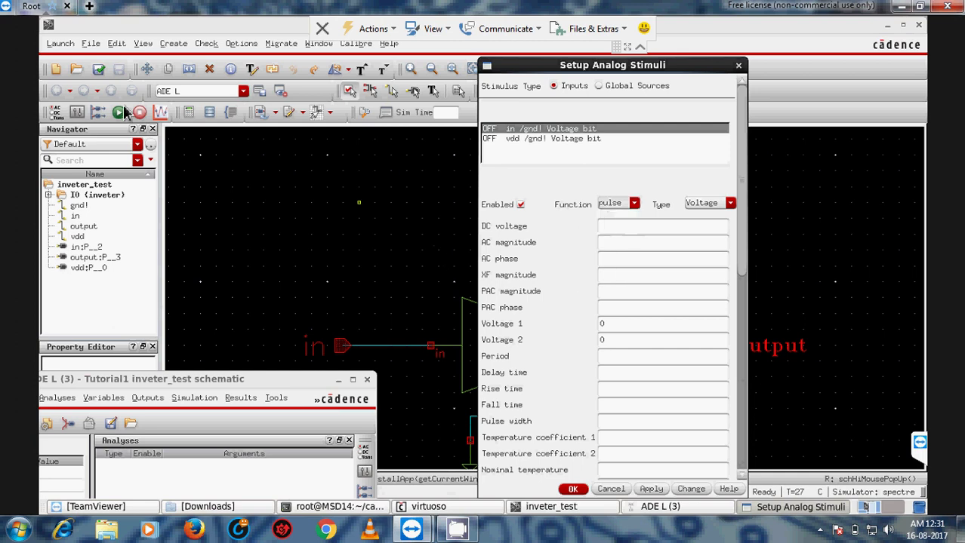
click(172, 44)
Step: Browse the analogLib source cells vssd, vsin, vpwlf and vprbs for a new instance
click(185, 66)
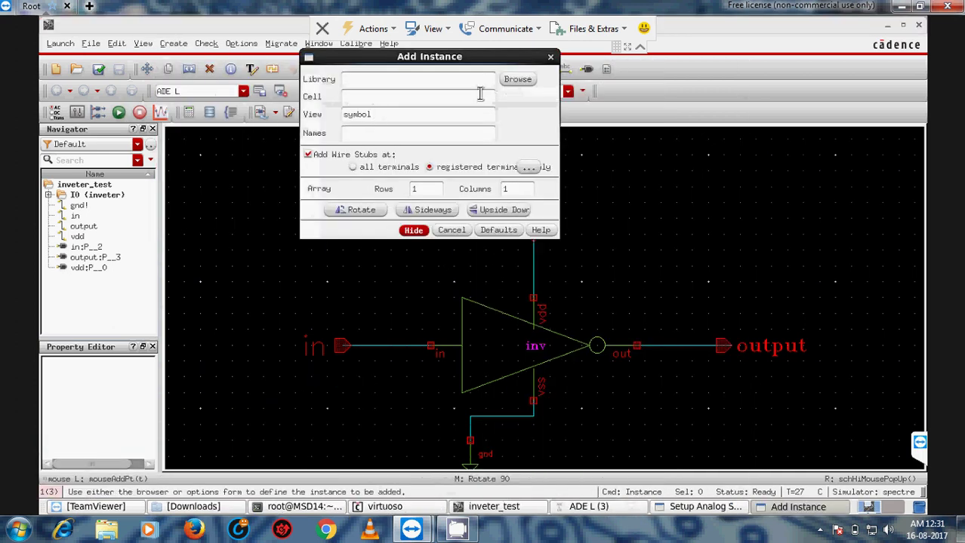
click(524, 82)
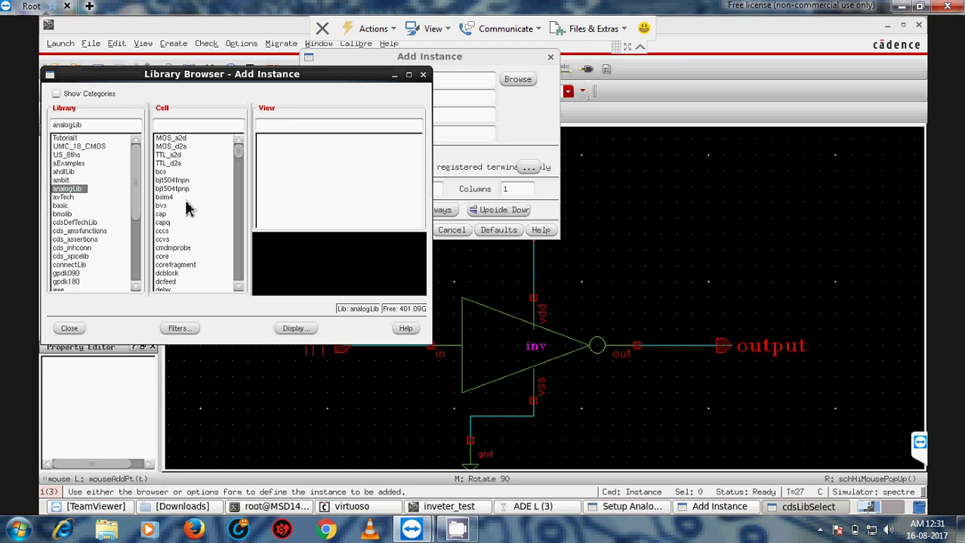
drag(242, 157, 239, 279)
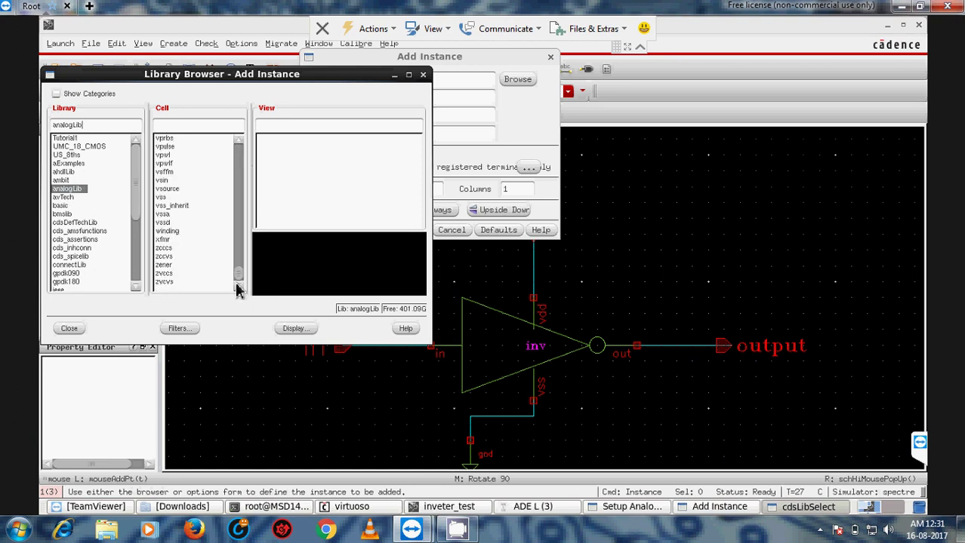
click(166, 223)
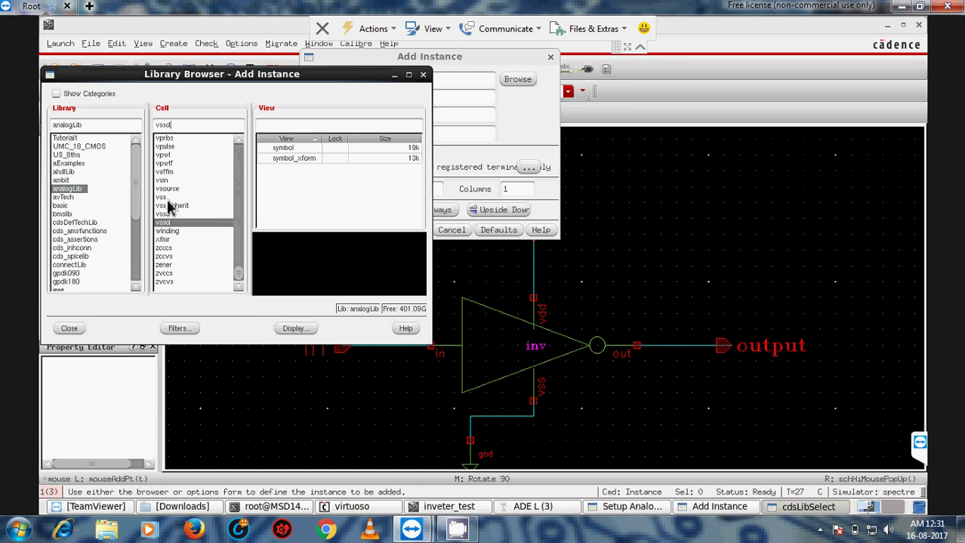
click(287, 149)
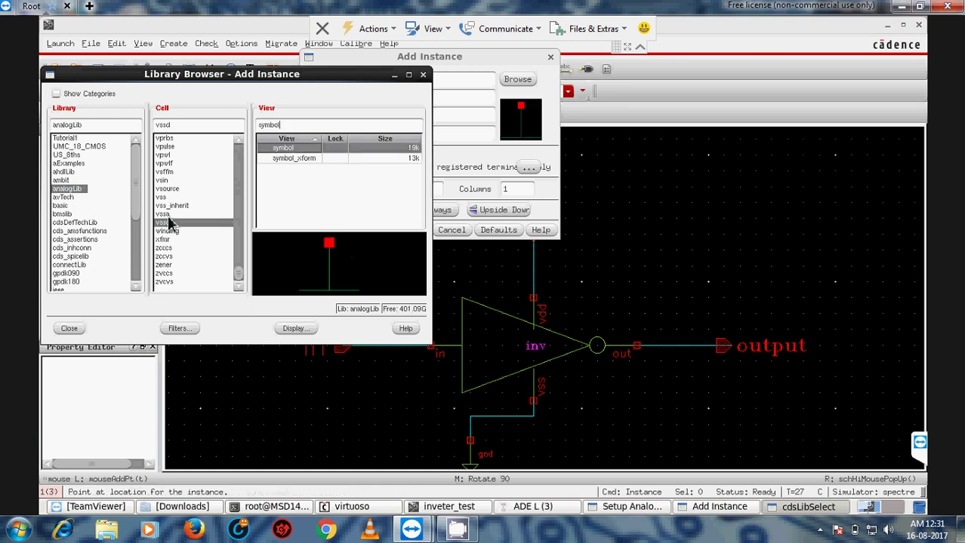
click(168, 181)
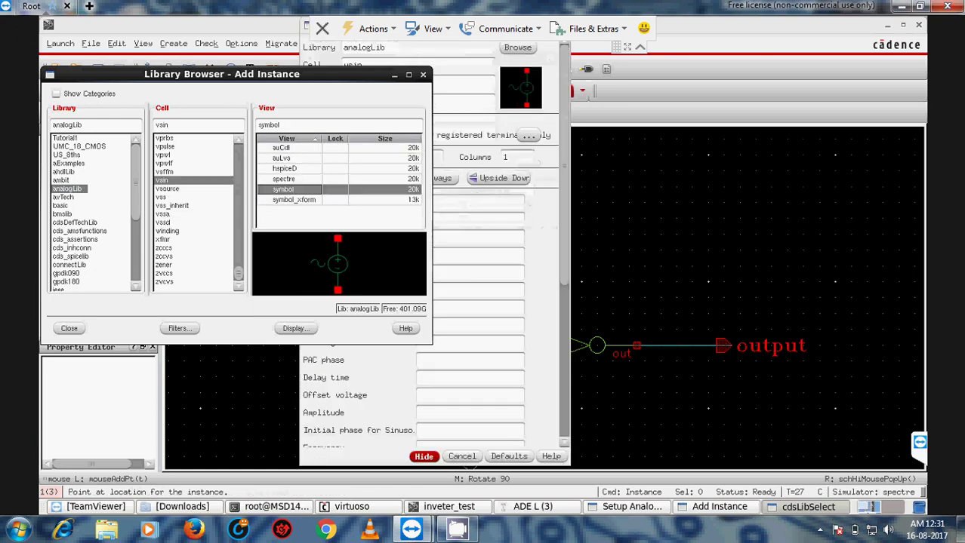
click(165, 164)
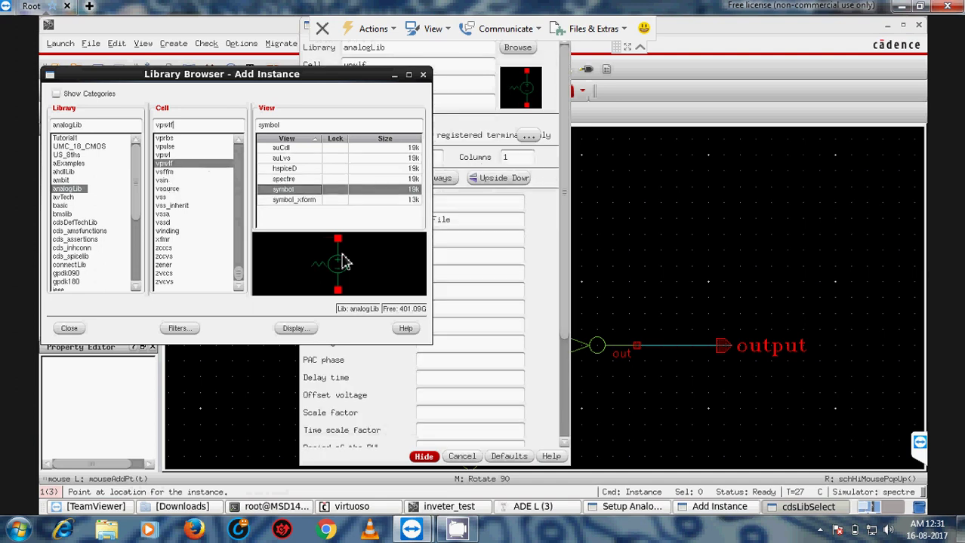
click(167, 138)
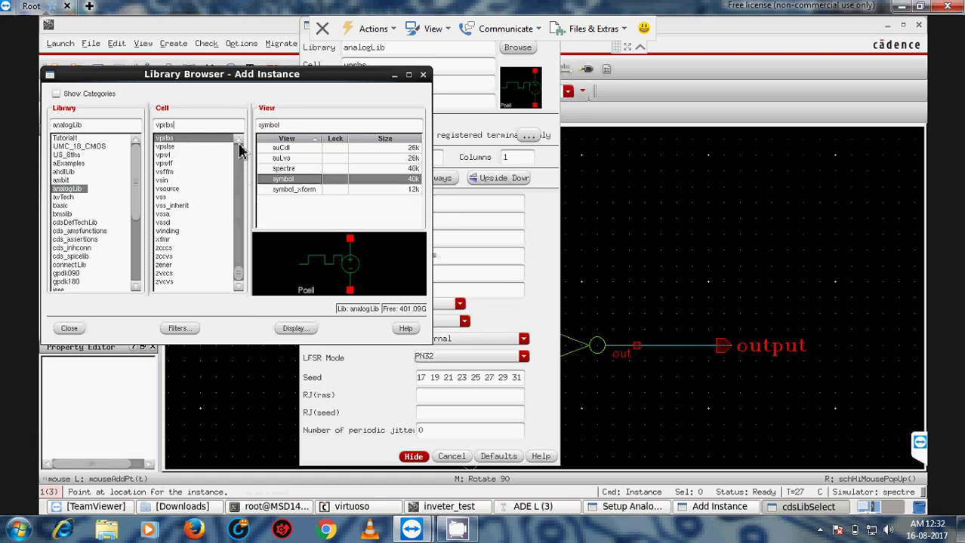
scroll(239, 150, up, 5)
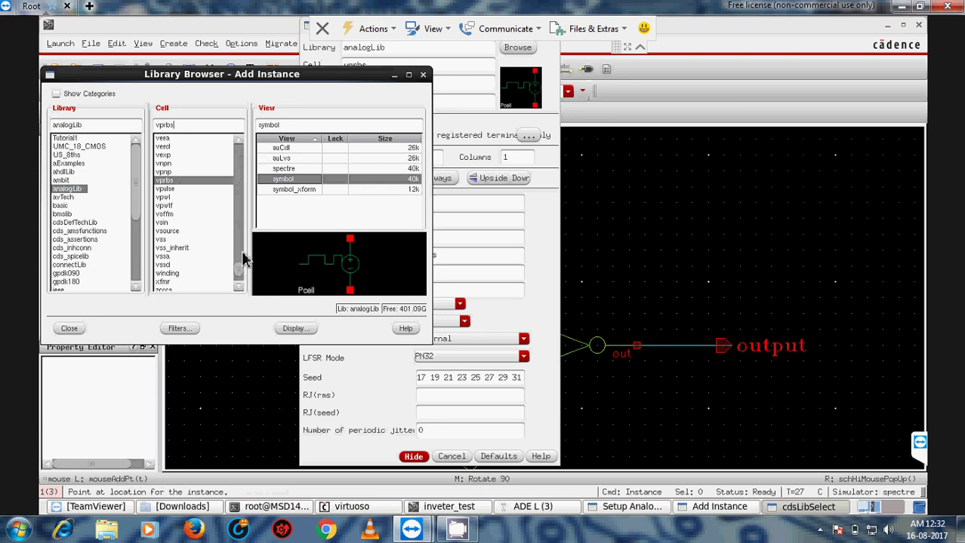
drag(243, 259, 241, 142)
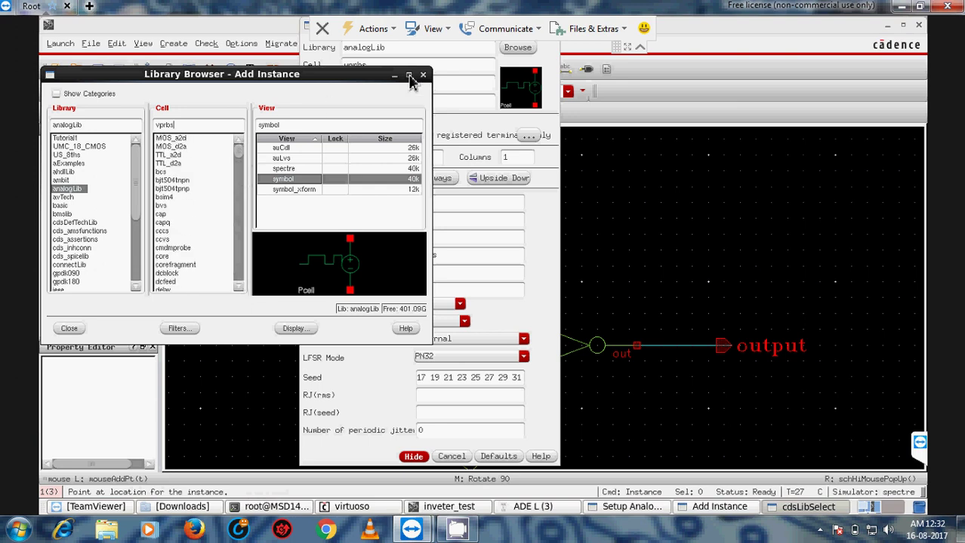
Step: Close the Library Browser and Add Instance form, cancelling the vprbs placement
click(423, 75)
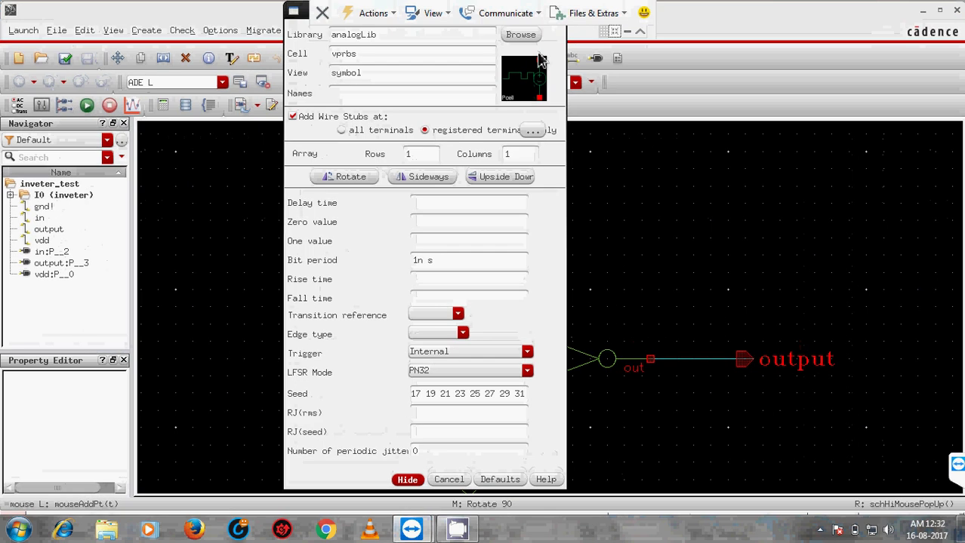
click(639, 31)
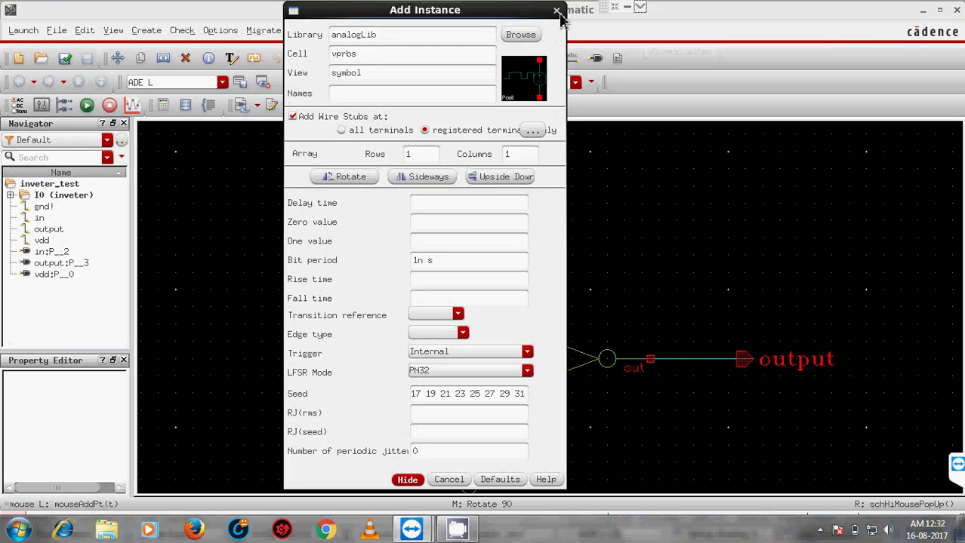
click(557, 11)
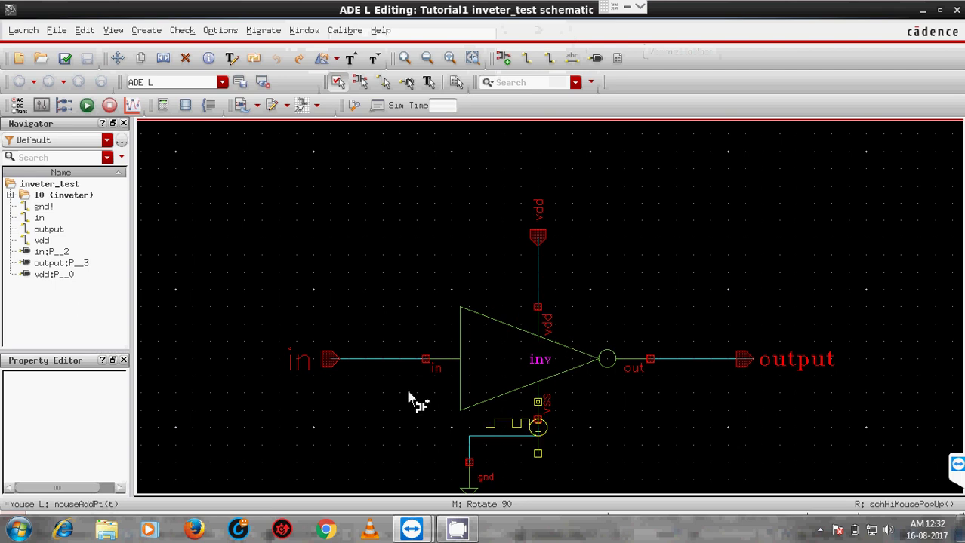
key(Escape)
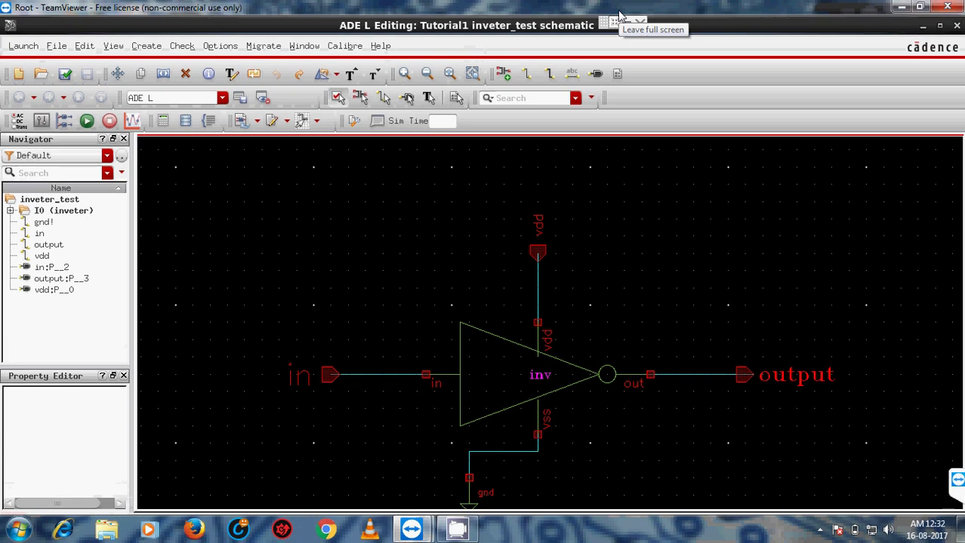
click(614, 7)
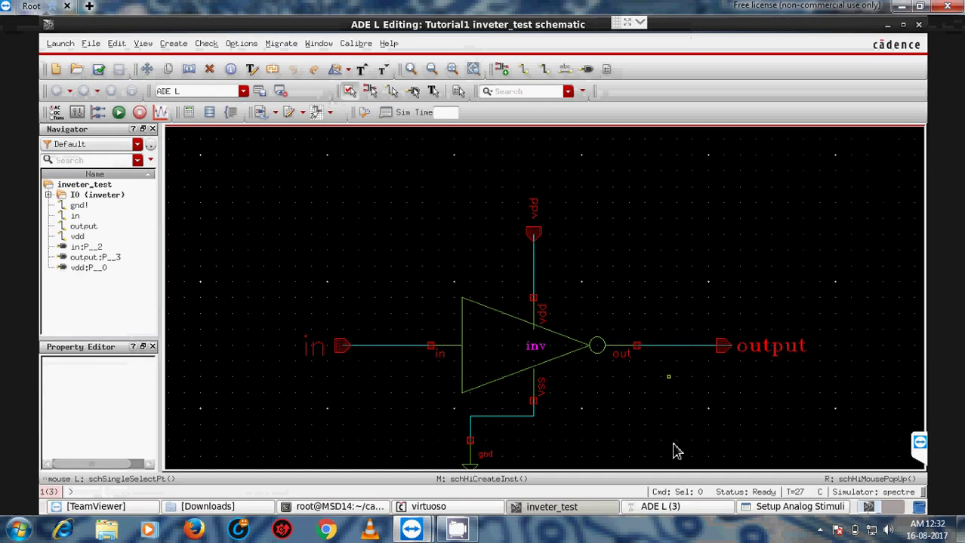
Step: Make the in stimulus a 0 to 1.8 V pulse, period 20n, width 10n, DC voltage x
click(659, 506)
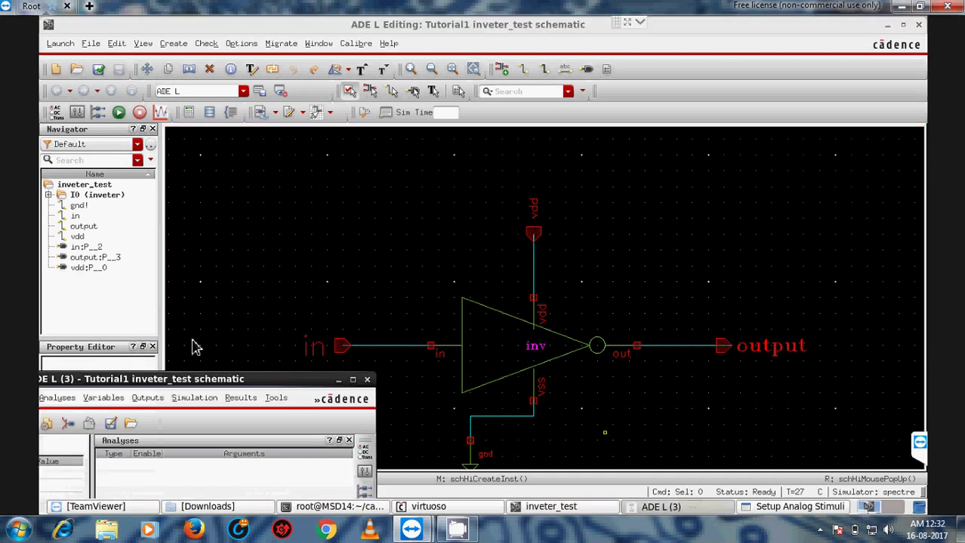
drag(188, 388, 348, 169)
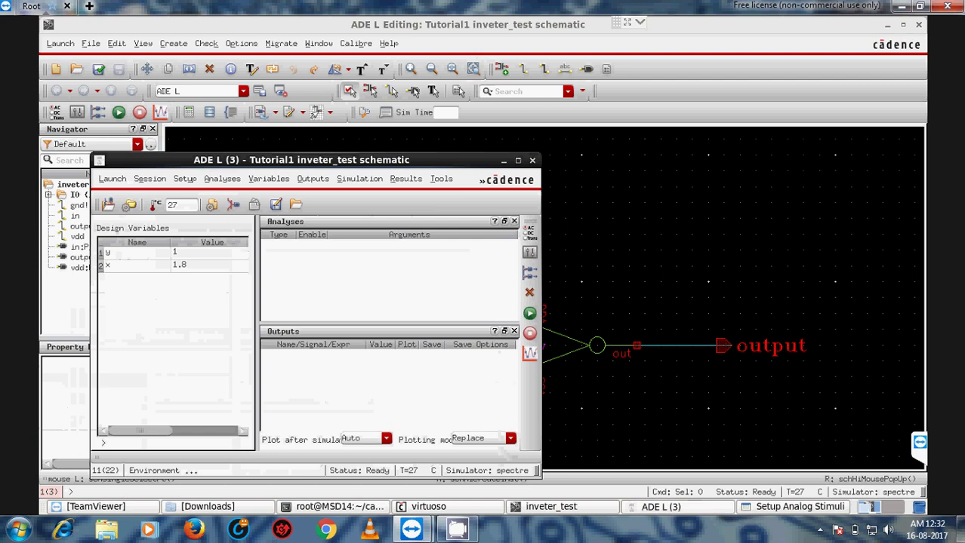
click(801, 511)
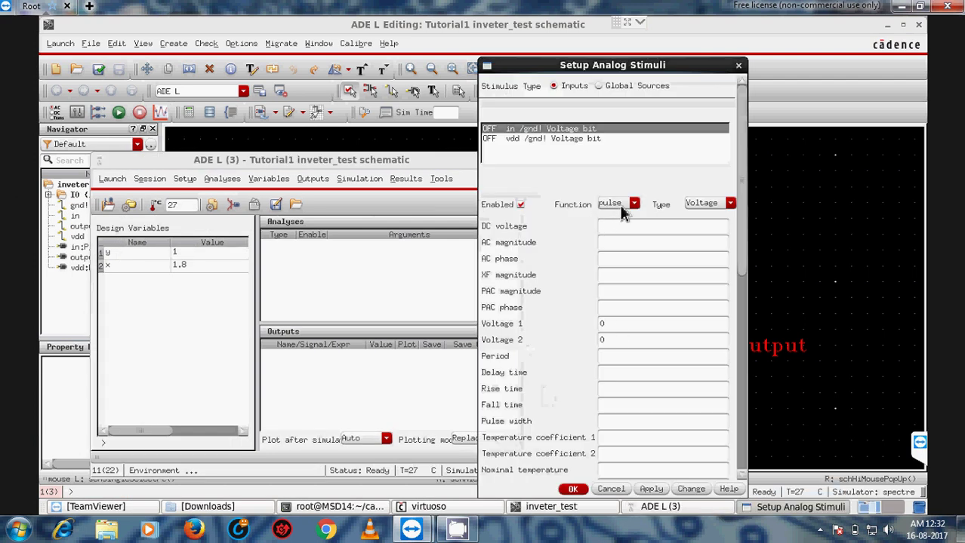
click(607, 339)
text(1.8)
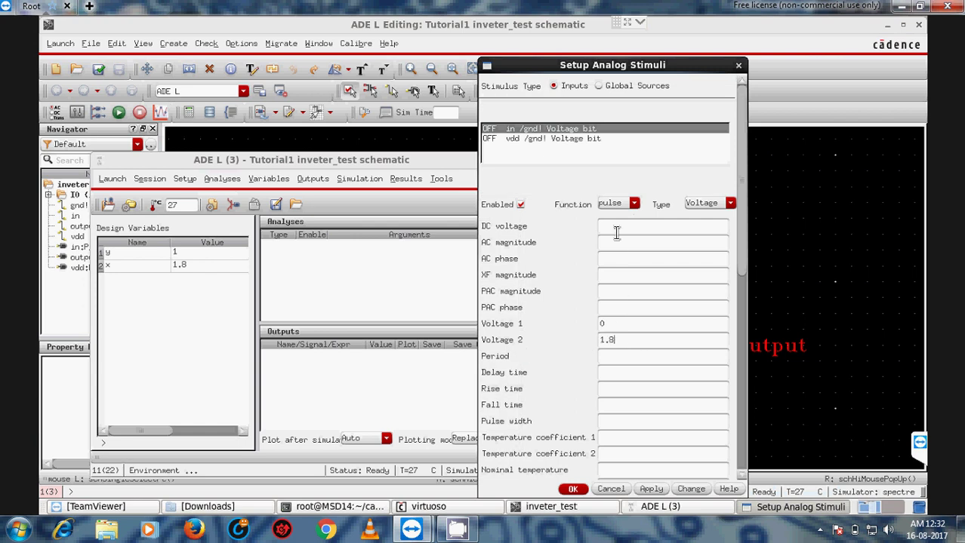
click(615, 226)
click(651, 489)
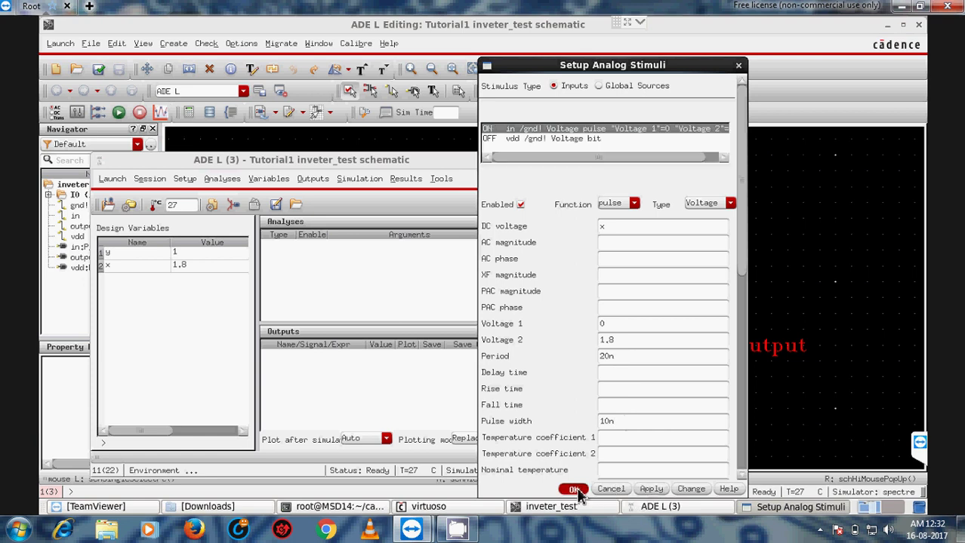
click(574, 490)
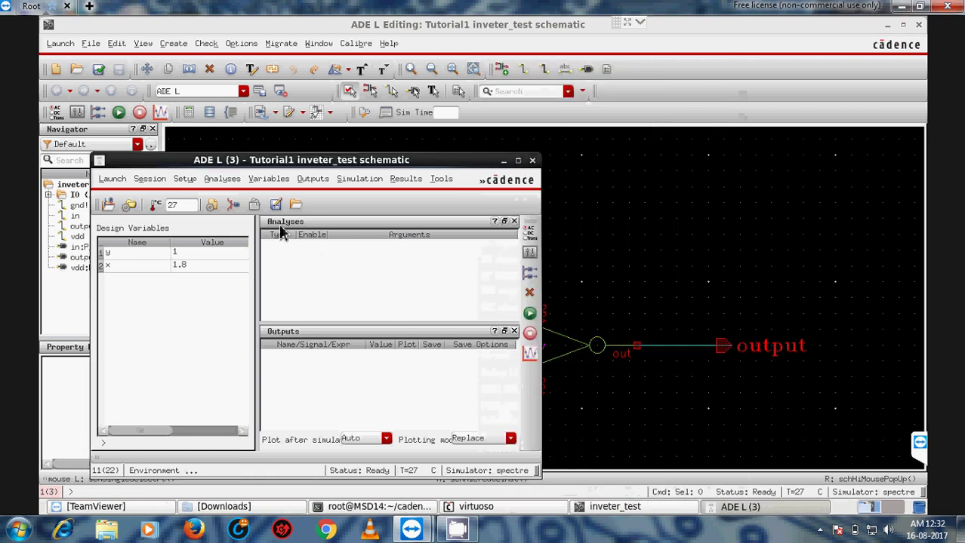
Step: Enable the vdd stimulus as a dc source with DC voltage 1.8
click(232, 205)
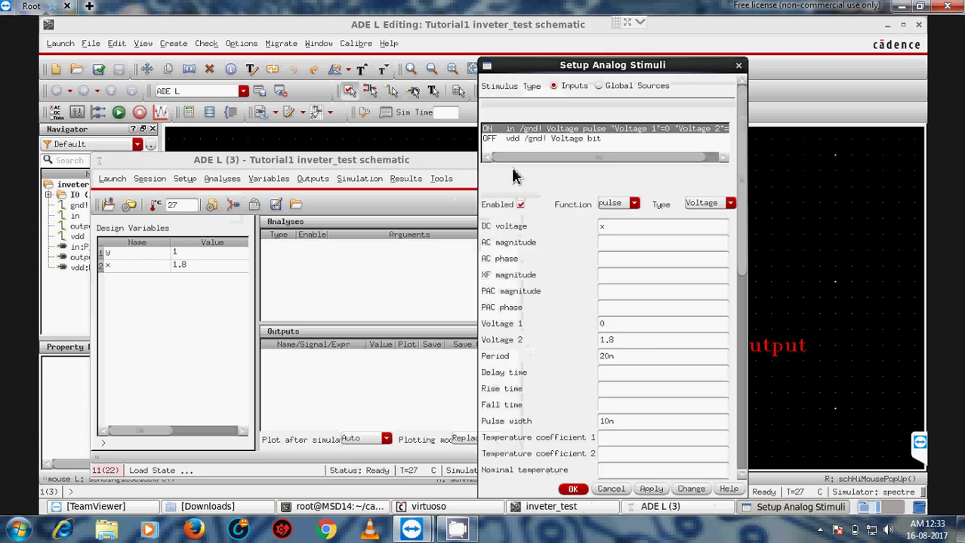
click(521, 139)
click(519, 204)
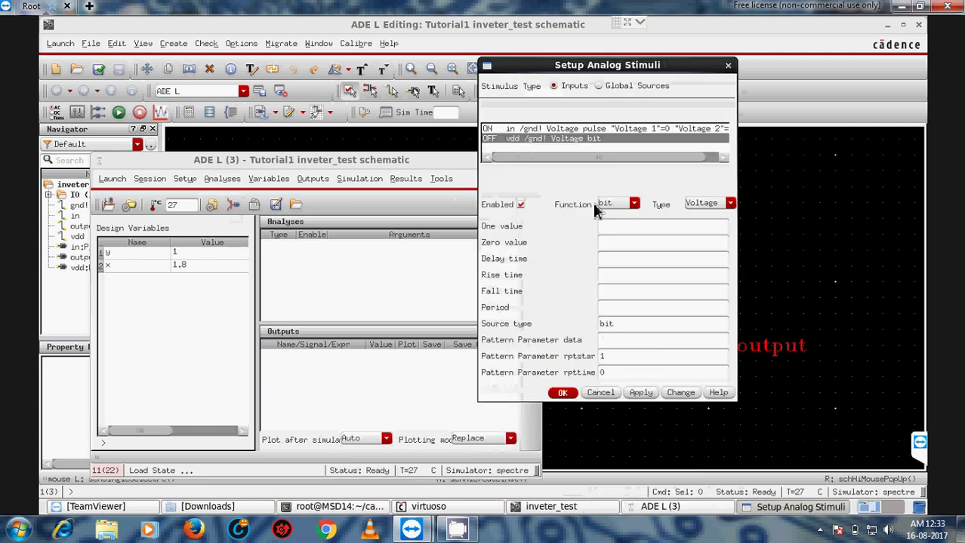
click(619, 210)
click(617, 221)
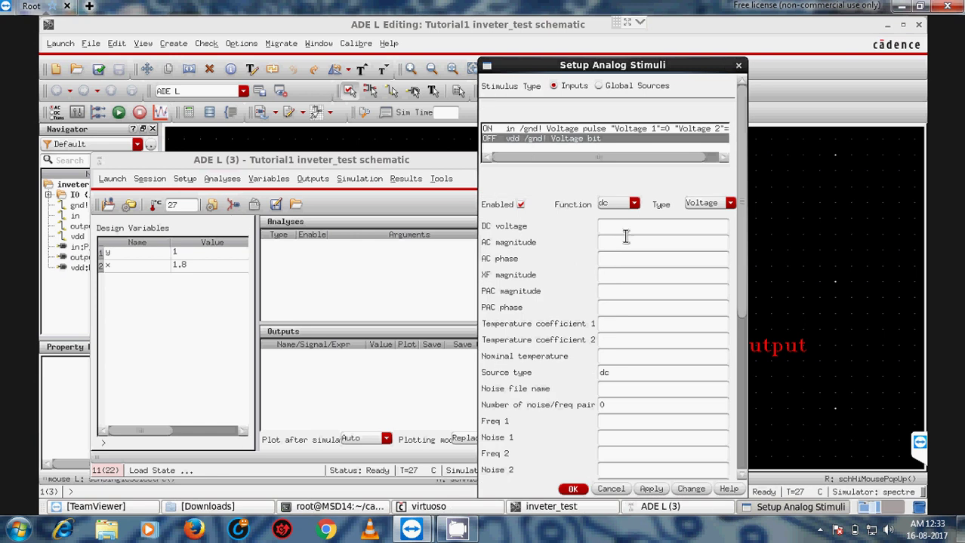
click(622, 229)
click(651, 489)
click(576, 491)
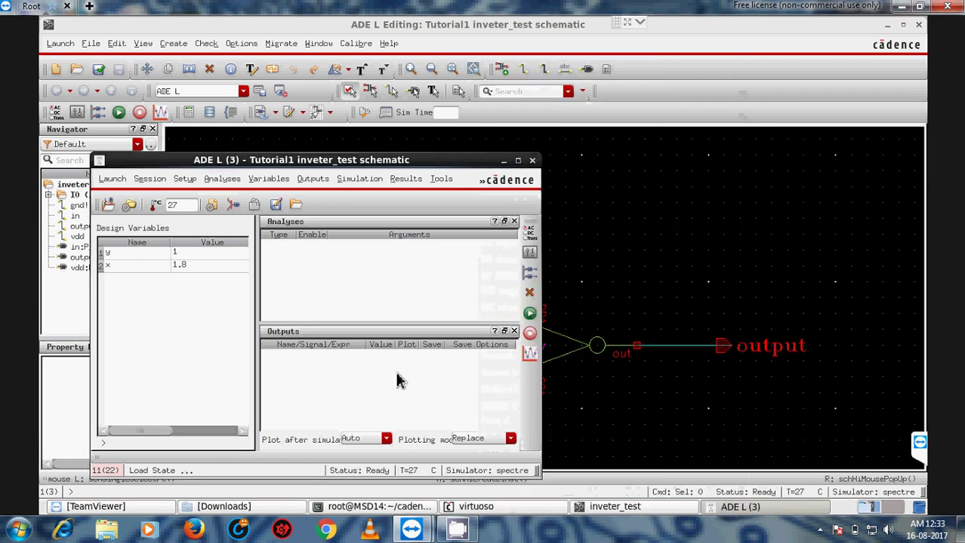
Step: Load spectre_state1 from the cellview and netlist and run the simulation
click(295, 205)
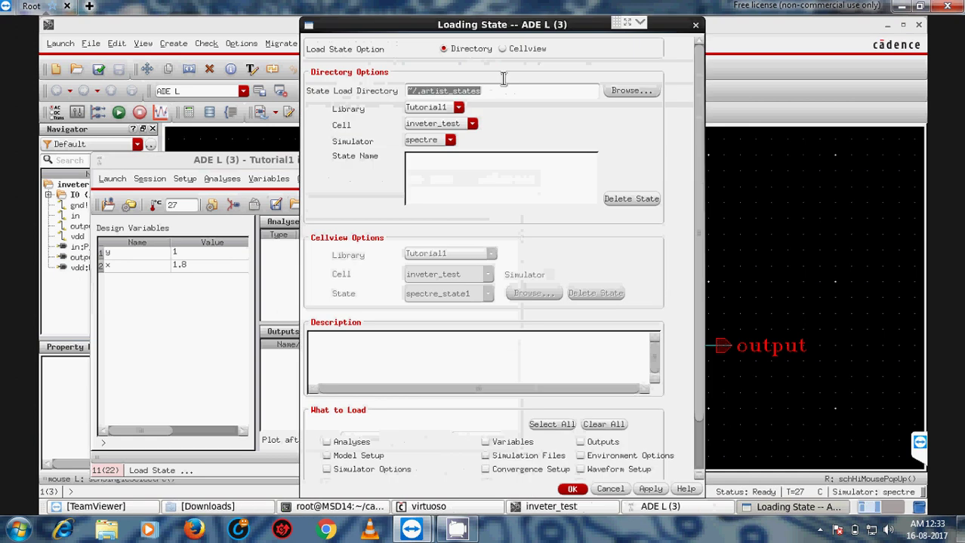
click(502, 49)
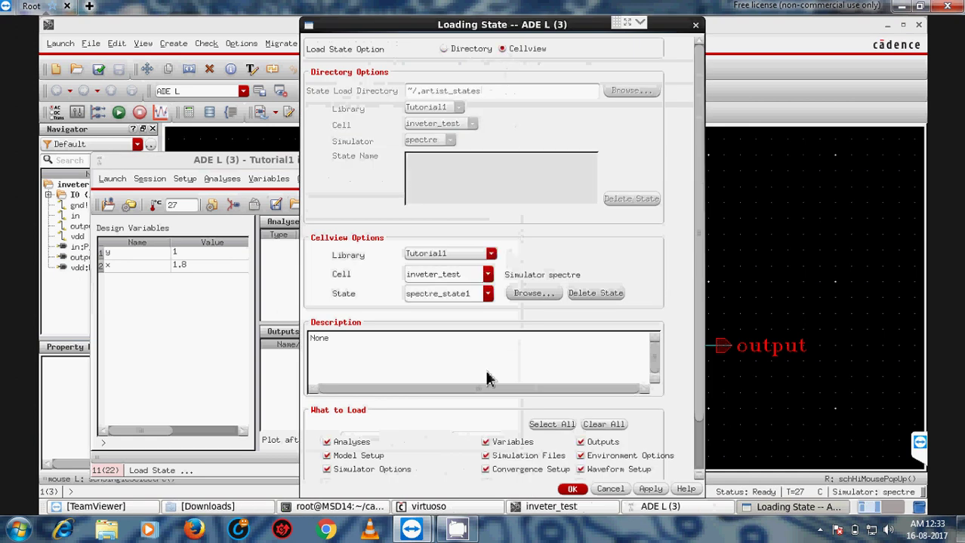
click(574, 489)
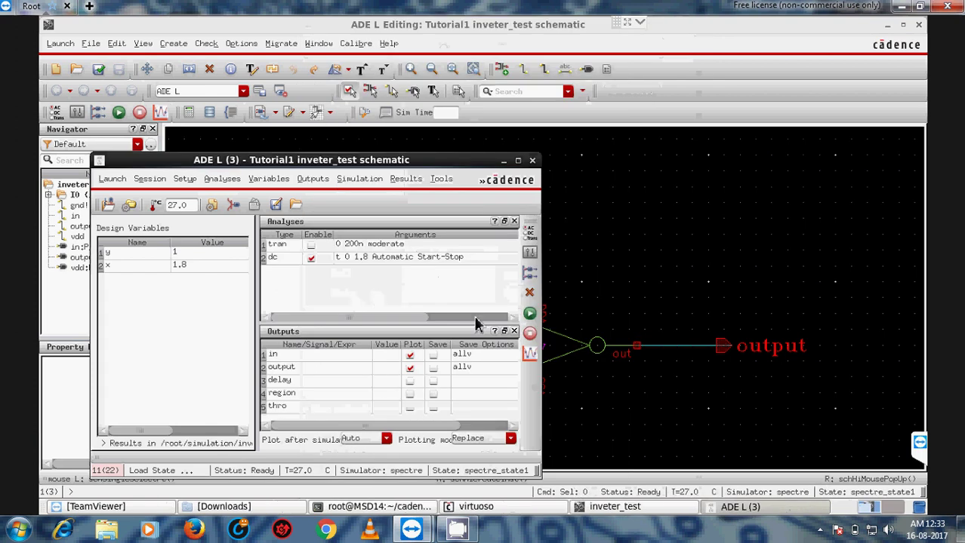
click(529, 314)
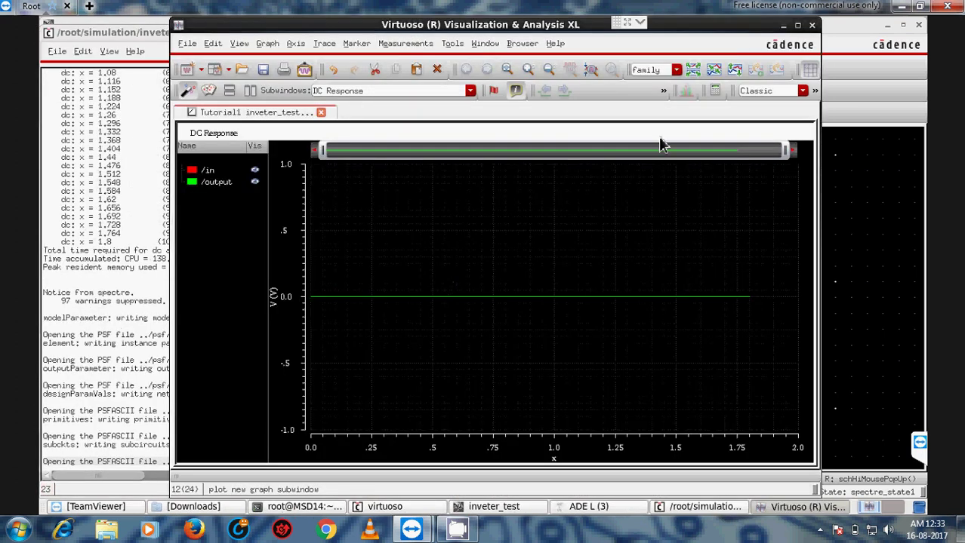
Step: Close the DC plot, enable the tran analysis, and rerun to view both response plots
click(205, 174)
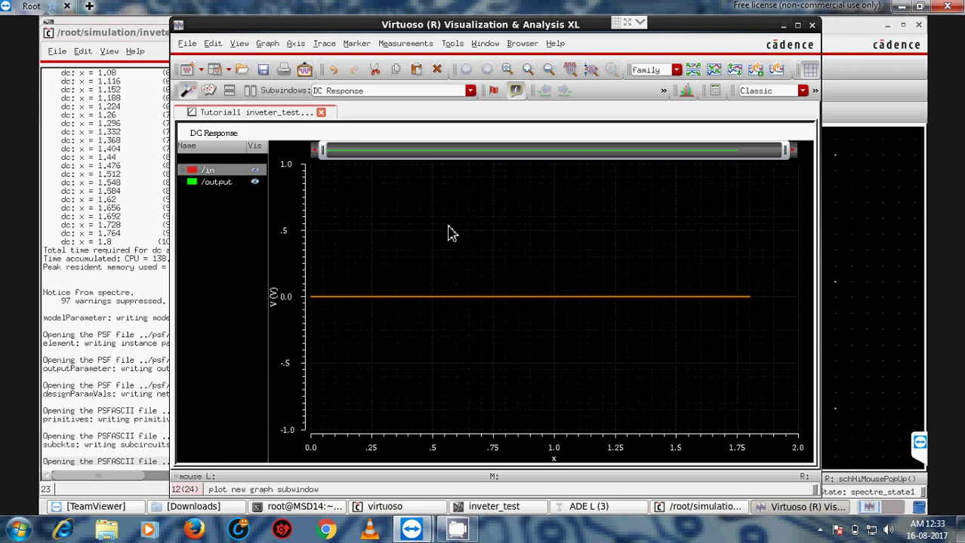
click(813, 27)
click(445, 303)
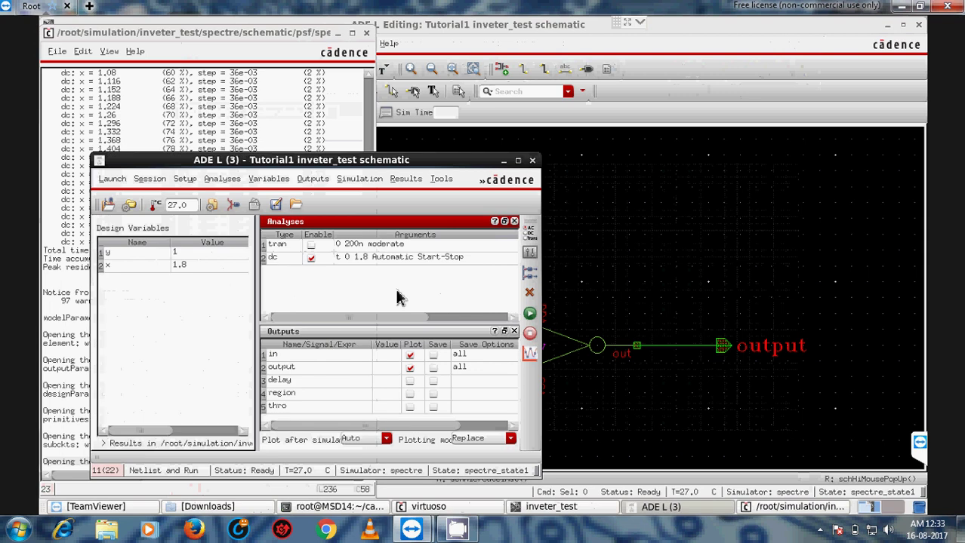
click(310, 246)
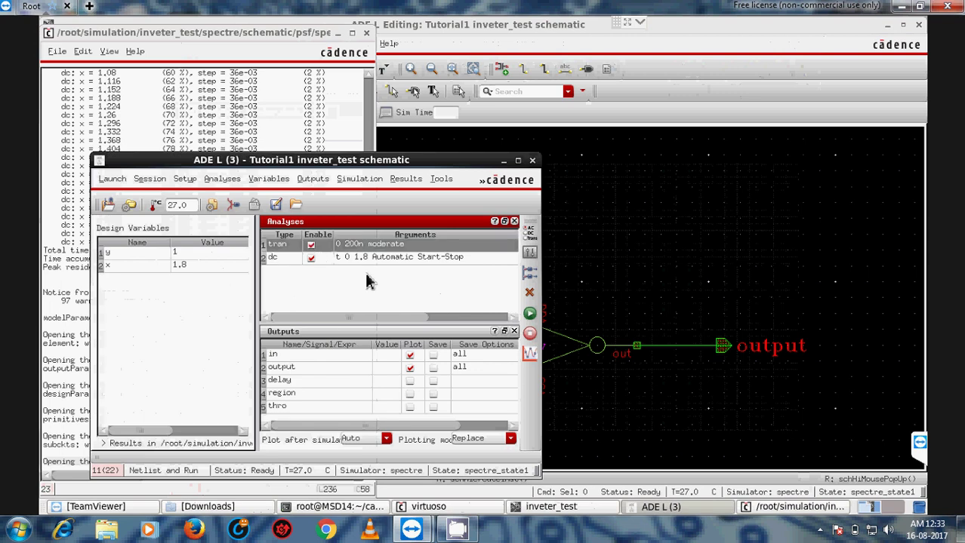
click(530, 314)
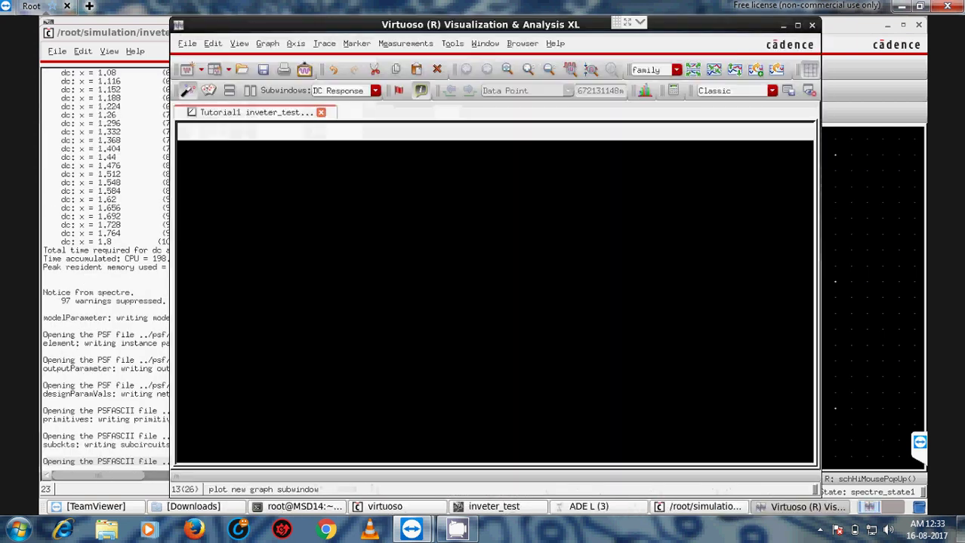
click(811, 26)
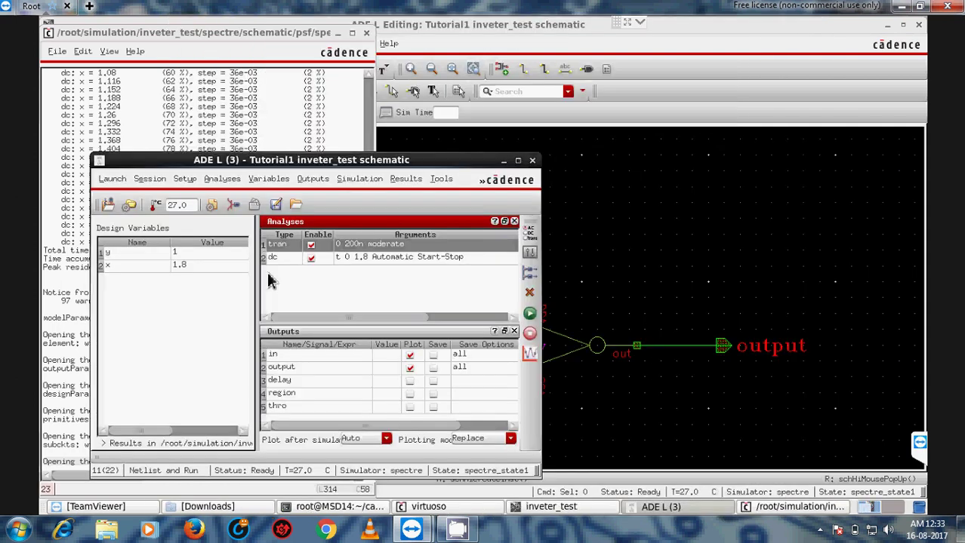
Step: Enable the in and vdd stimuli in the analog stimuli setup
click(236, 208)
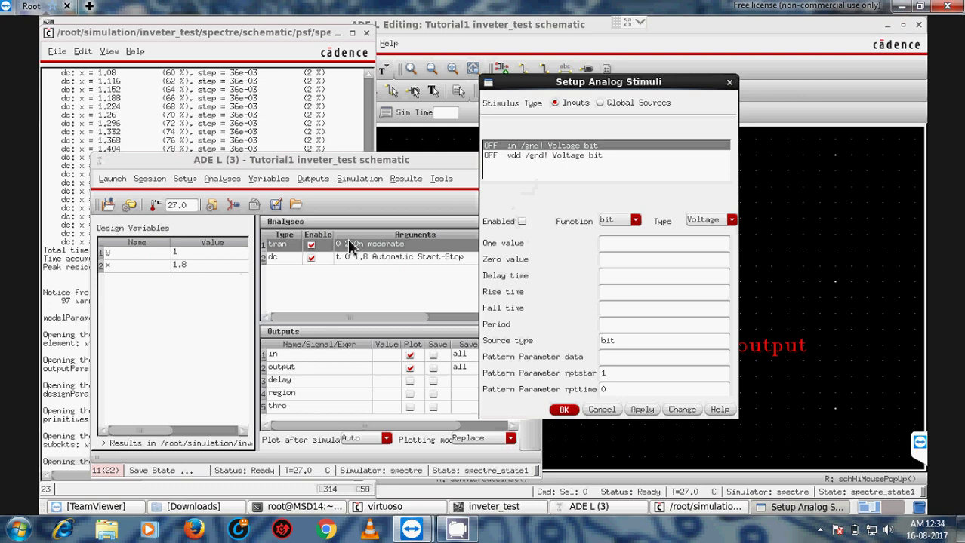
click(522, 221)
click(525, 158)
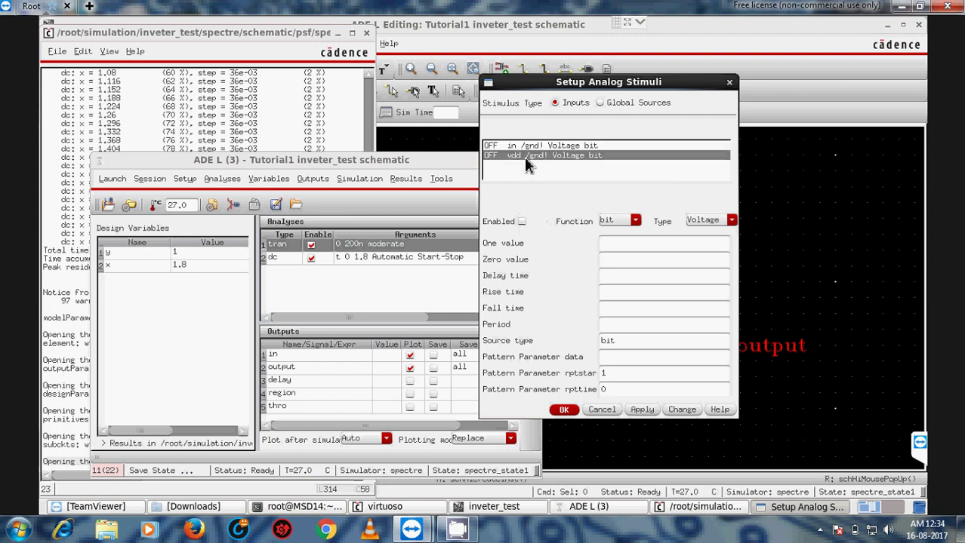
click(522, 223)
click(550, 147)
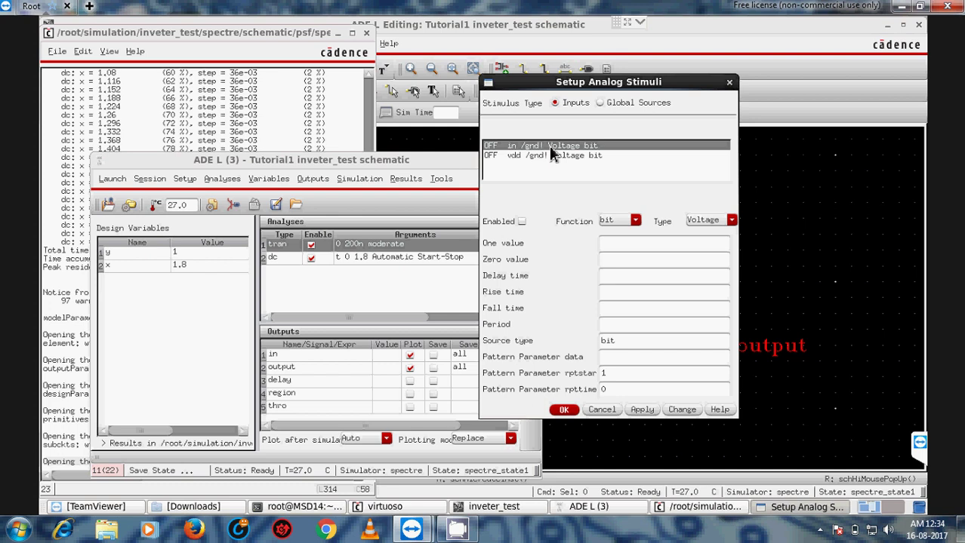
click(523, 223)
Step: Make in a pulse source with Voltage 2 of 1.8, set period and pulse width, and apply
click(619, 224)
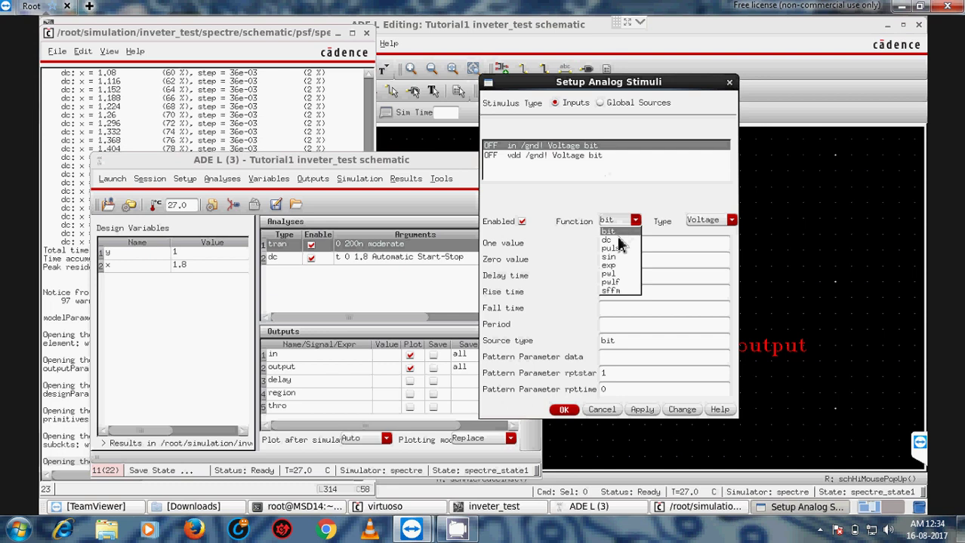
click(623, 276)
click(619, 234)
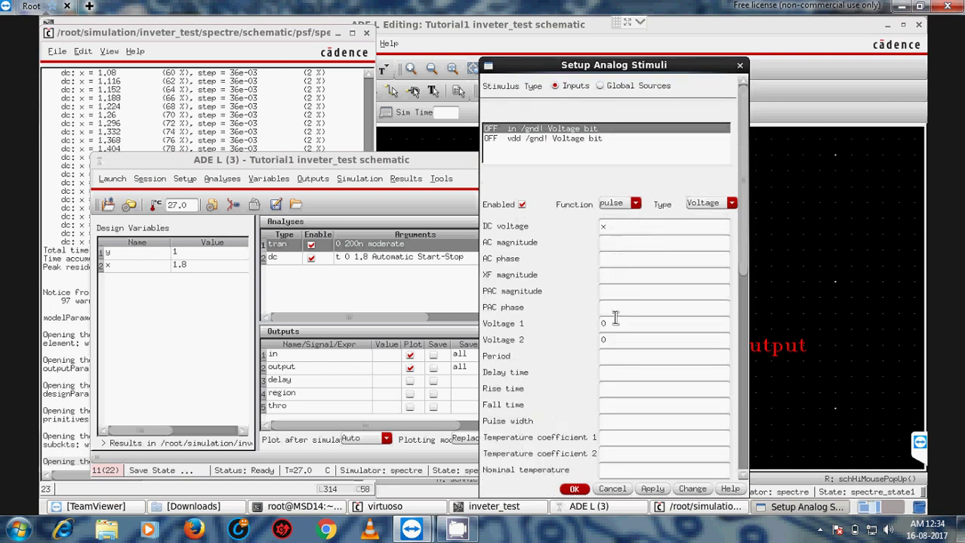
click(611, 340)
text(1.8)
click(601, 356)
click(615, 421)
text(1)
click(652, 489)
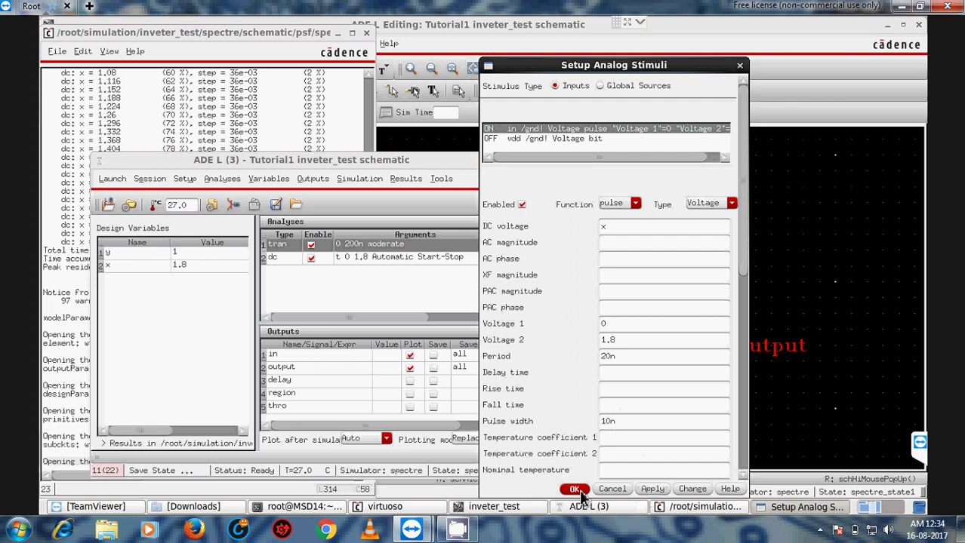
click(580, 490)
Step: Set vdd to a dc source of 1.8 V and apply it
click(277, 205)
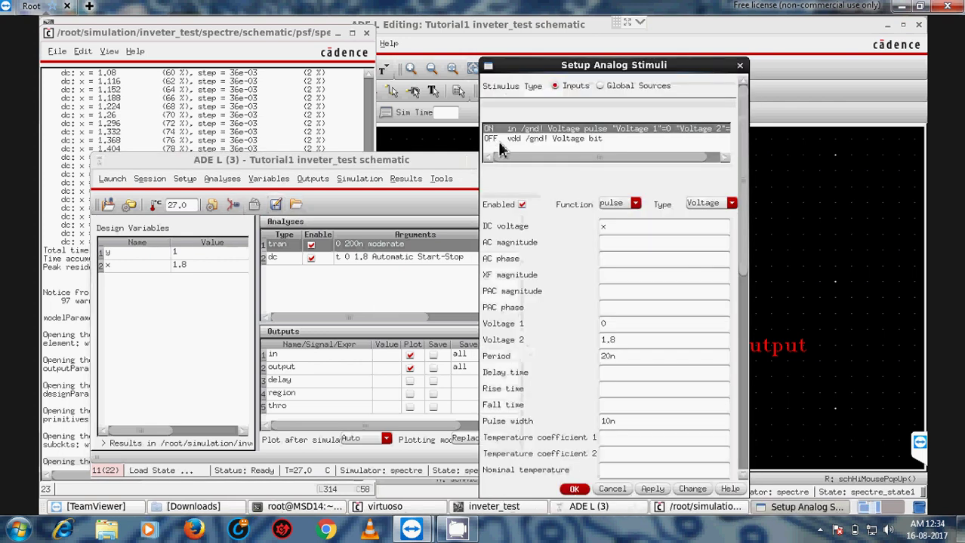
click(497, 140)
click(613, 207)
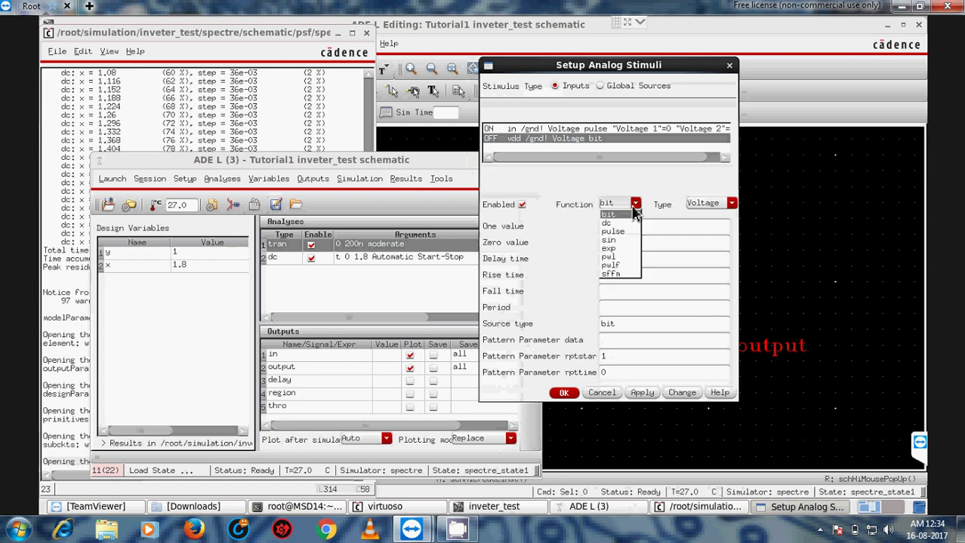
click(633, 230)
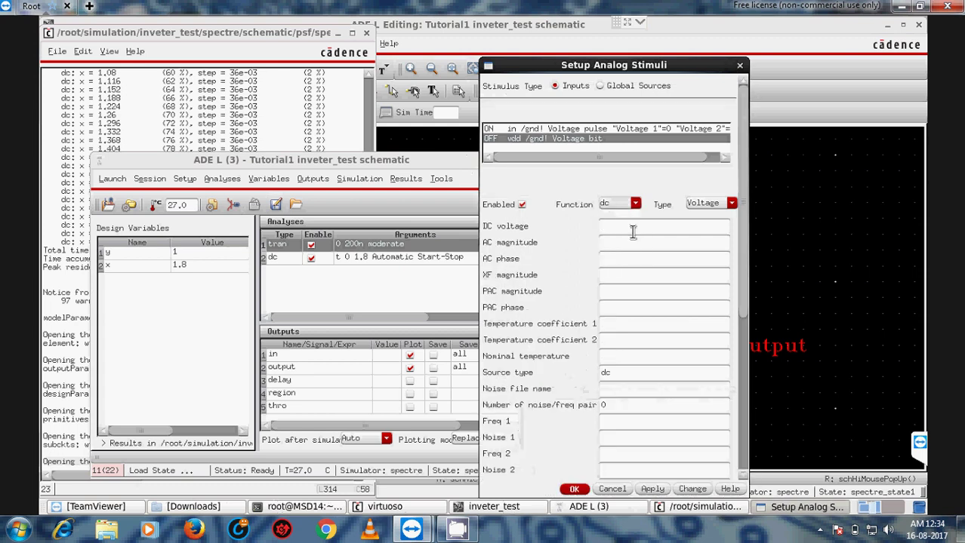
text(8)
click(651, 489)
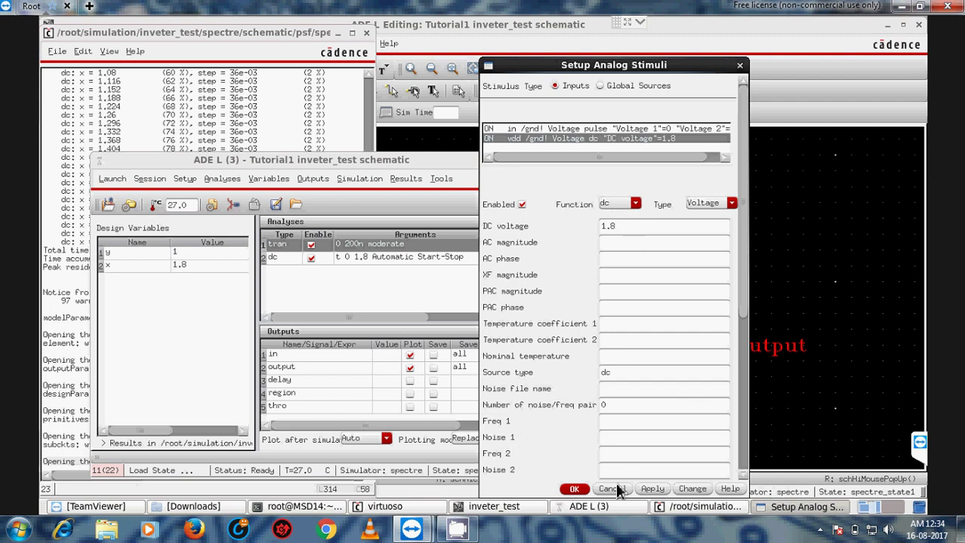
click(575, 490)
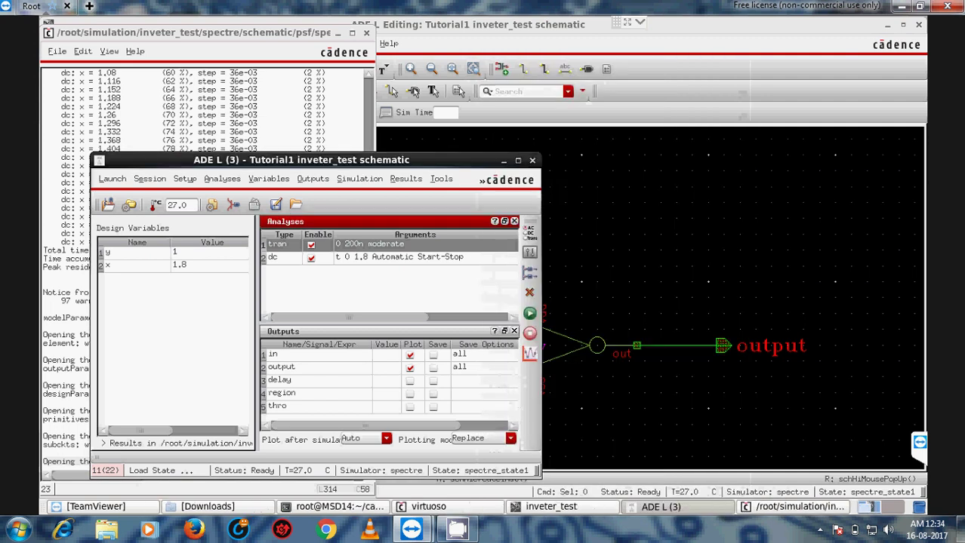
Step: Run the simulation and split the DC and Transient Response plots into separate strips
click(530, 313)
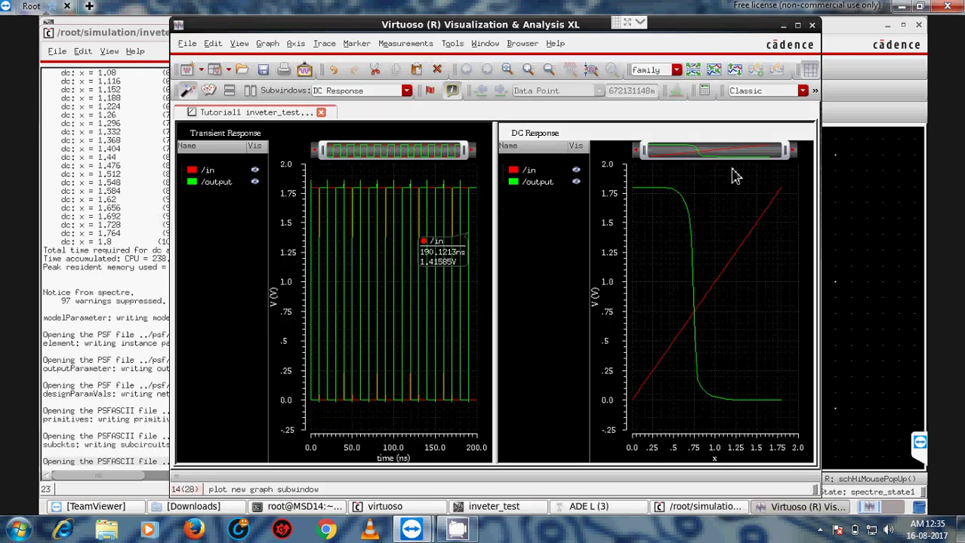
click(693, 69)
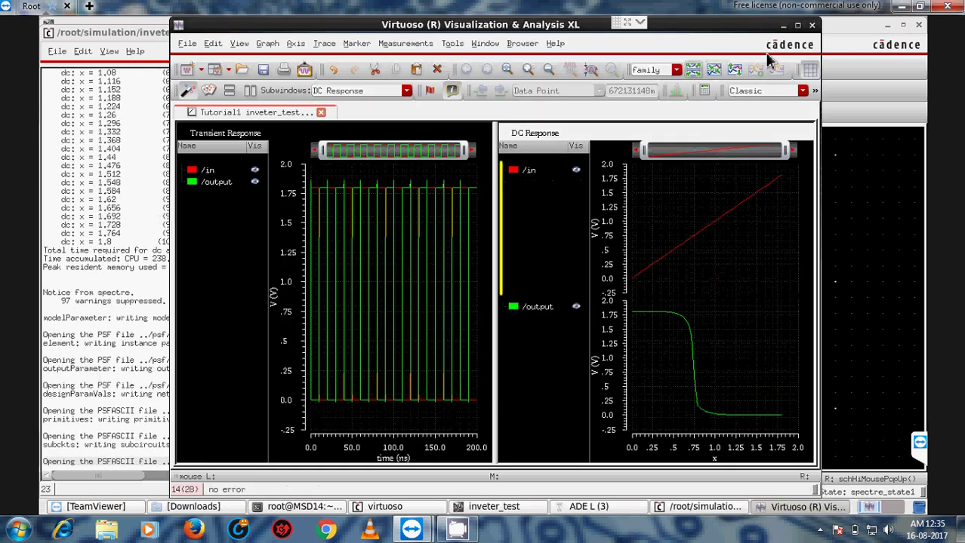
click(368, 144)
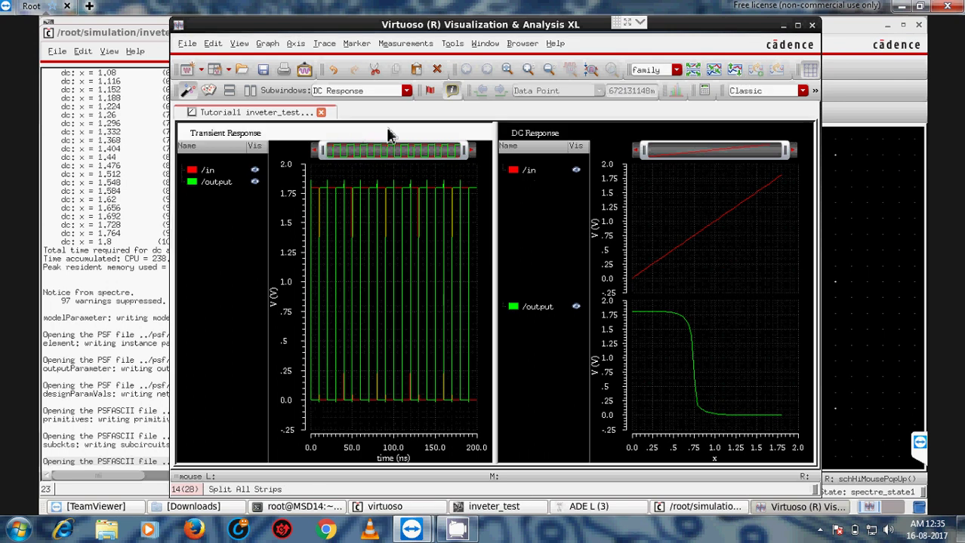
click(693, 69)
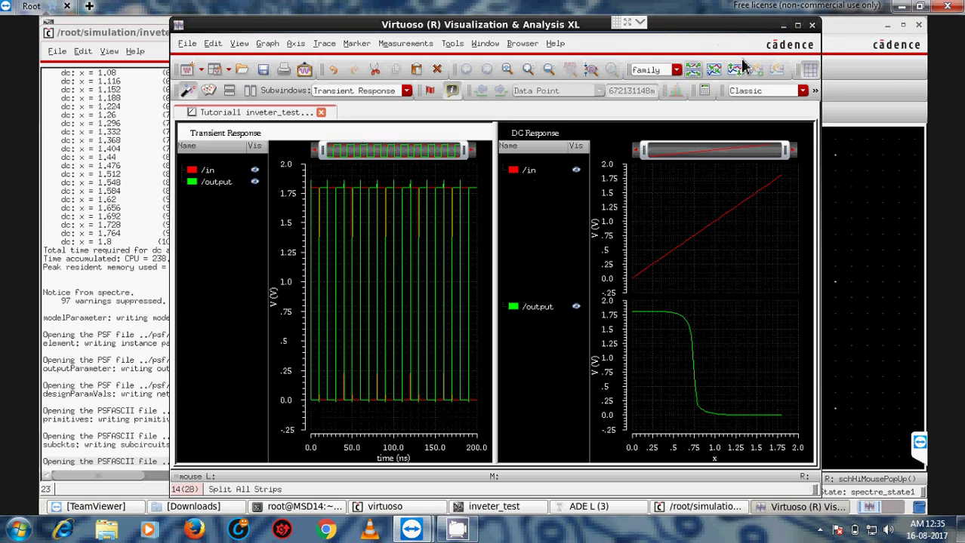
click(783, 25)
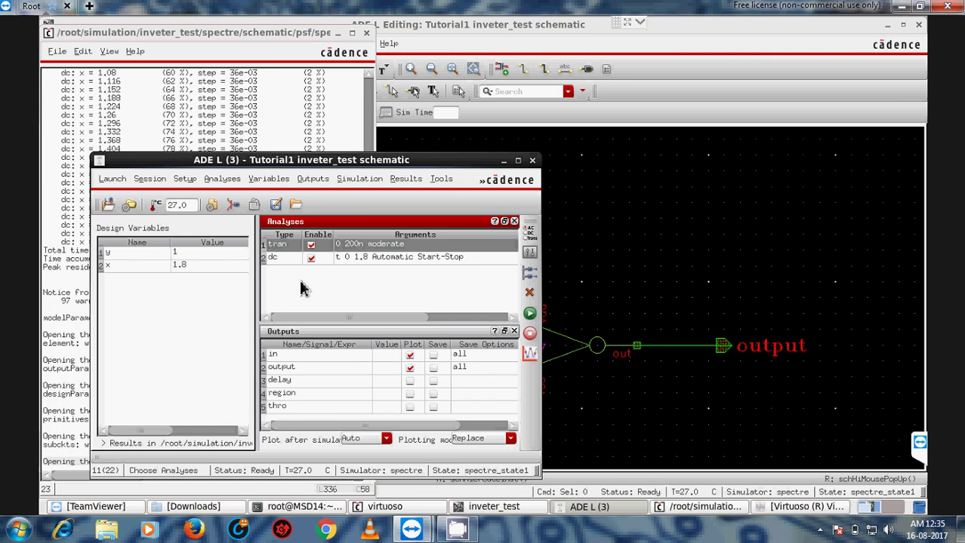
Step: Mark the delay, region and thro outputs for plotting and rerun the simulation
click(410, 380)
click(410, 393)
click(409, 406)
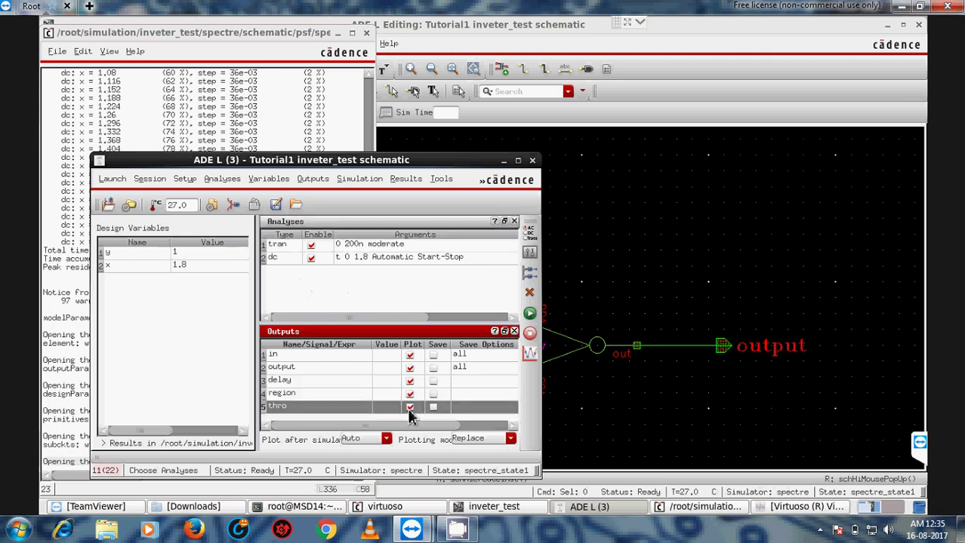
click(529, 313)
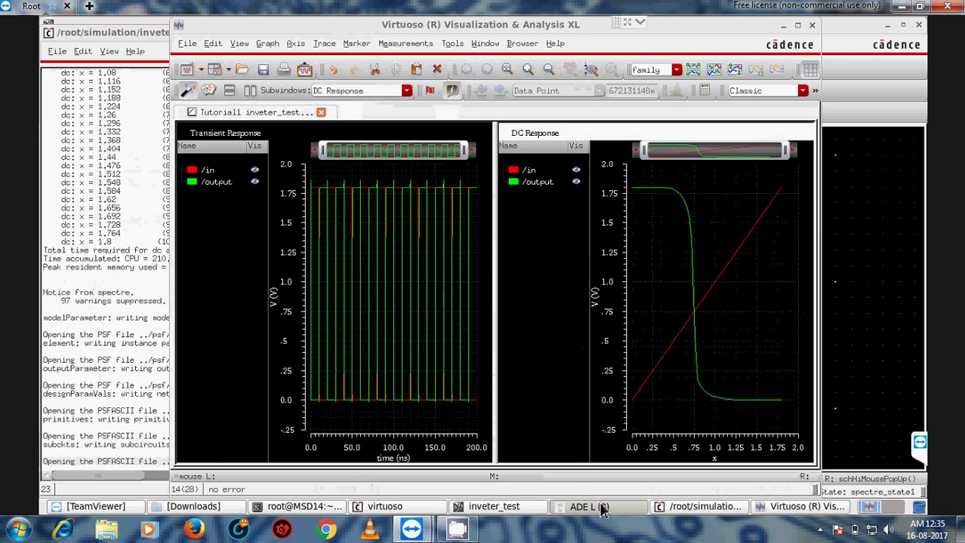
Step: Widen the Value column to read delay 59.6886p, region 1 and thro -497.993m
click(597, 508)
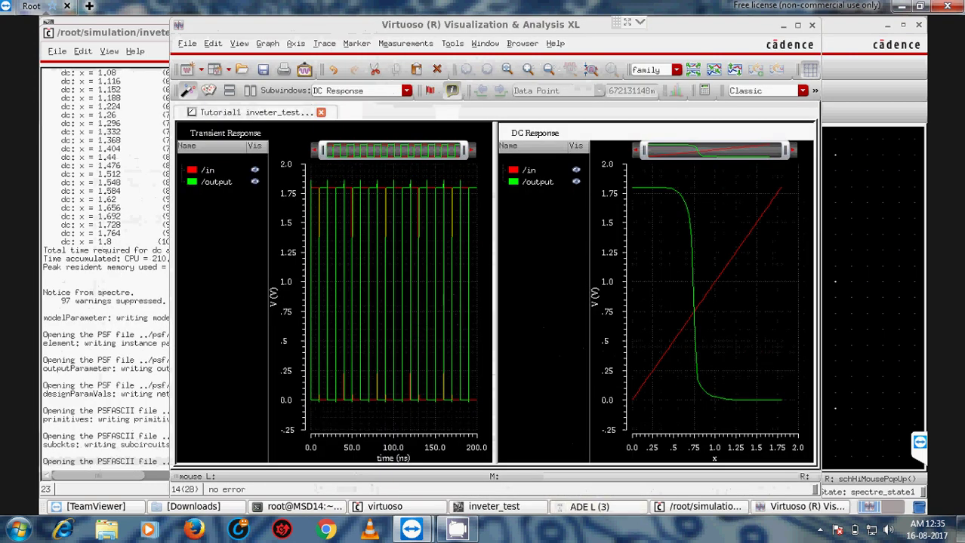
click(593, 509)
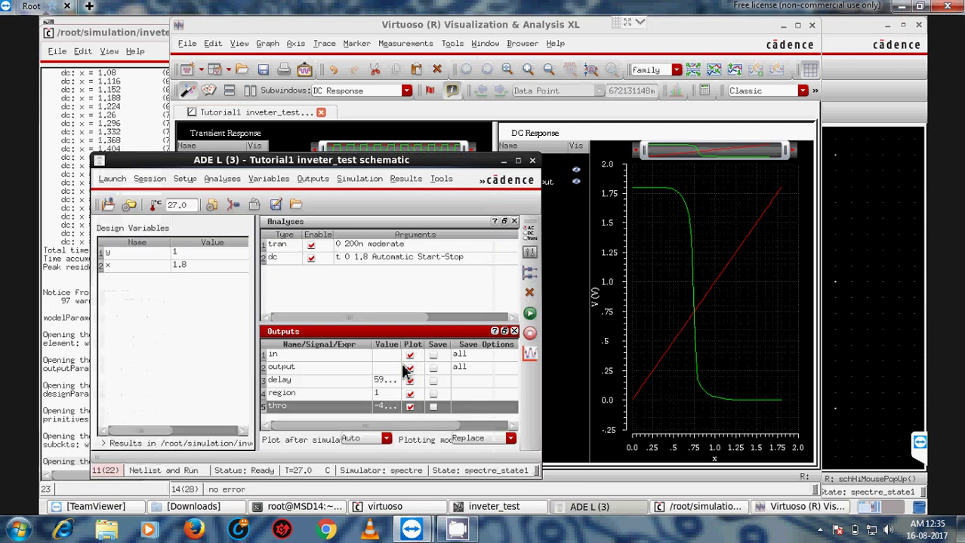
drag(412, 347, 456, 346)
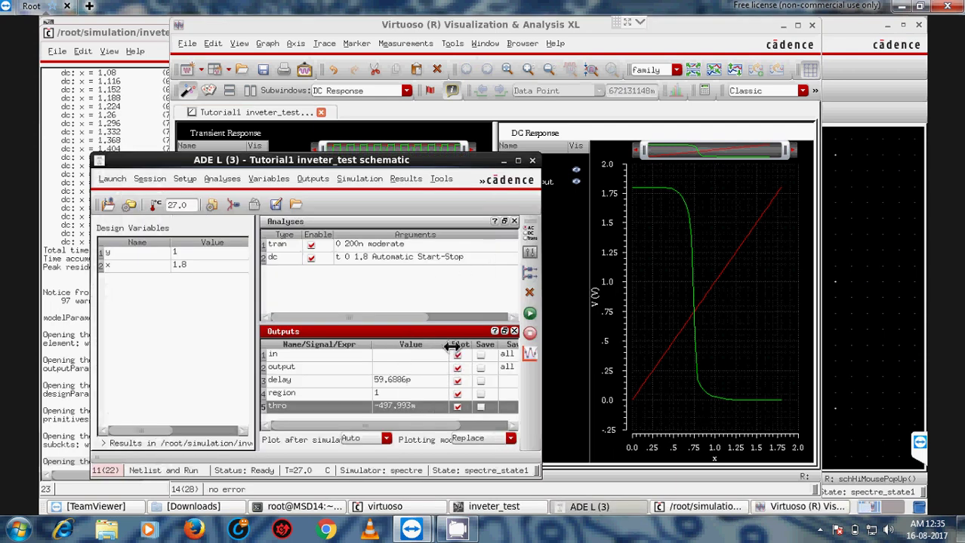
click(503, 162)
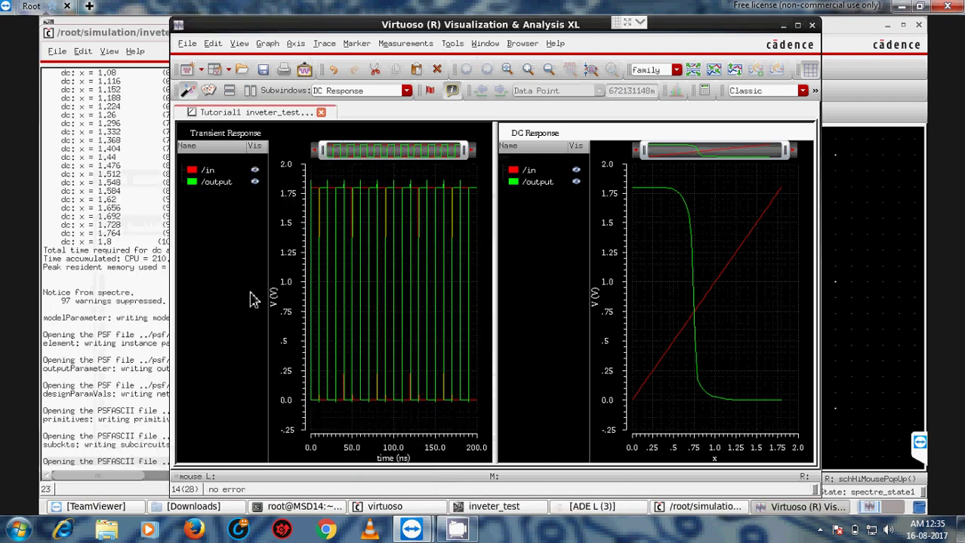
Step: Review the schematic and stimuli, then bring up CDS.log reporting the simulation completed successfully
click(867, 258)
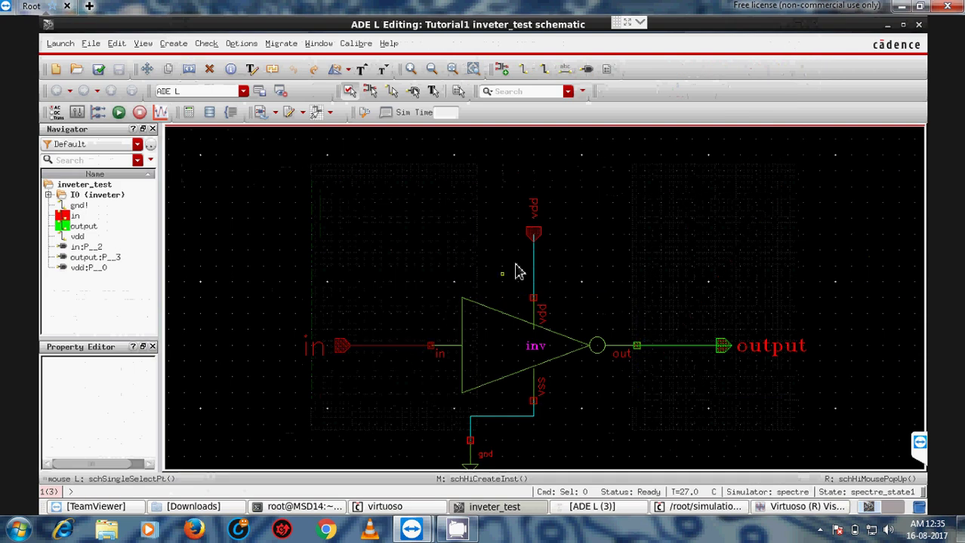
click(596, 507)
click(233, 207)
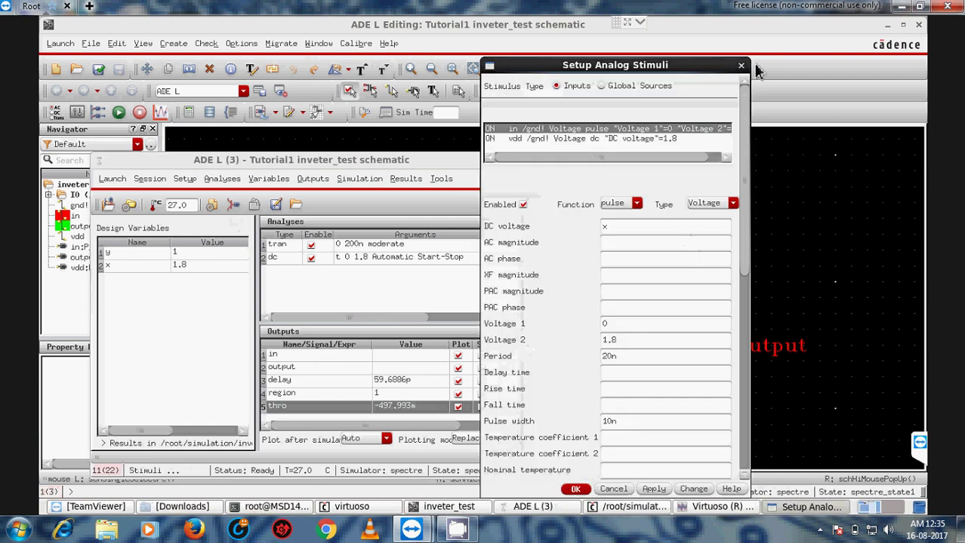
click(740, 66)
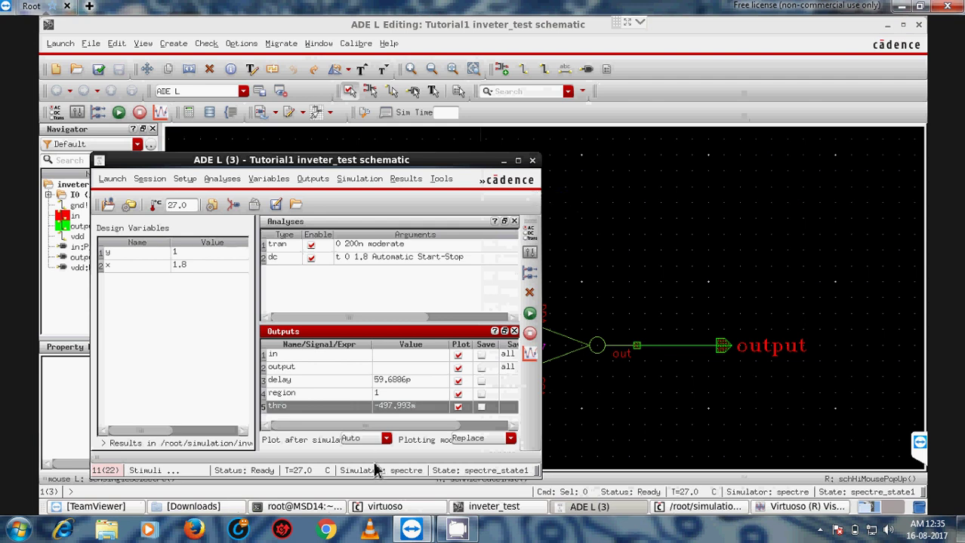
click(392, 507)
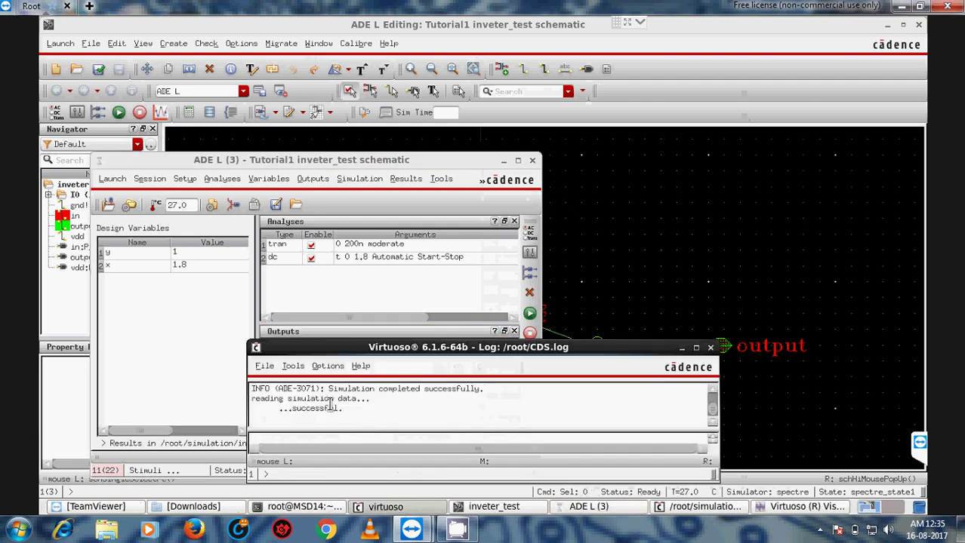
click(292, 369)
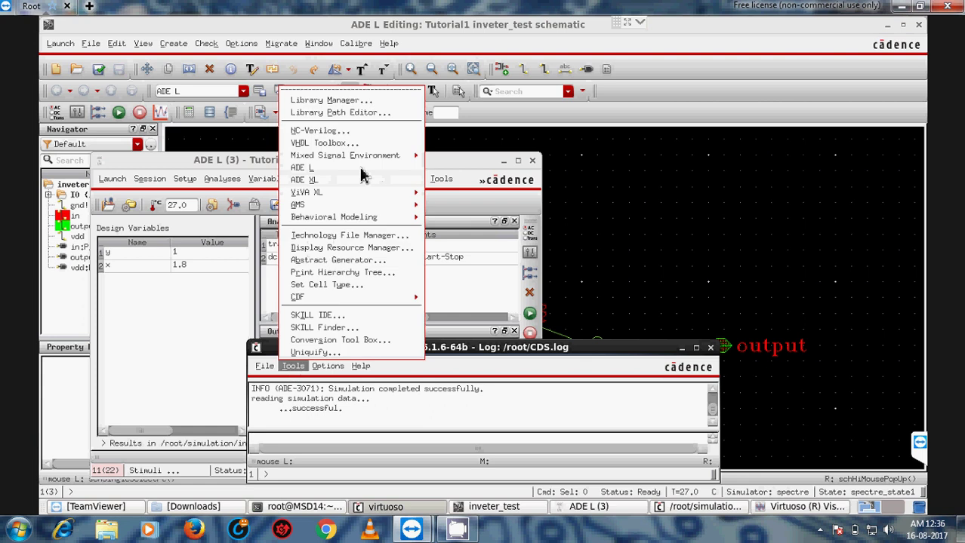
Step: Open the Library Manager on Tutorial1 inveter_test, listing schematic and spectre_state1 views
click(330, 105)
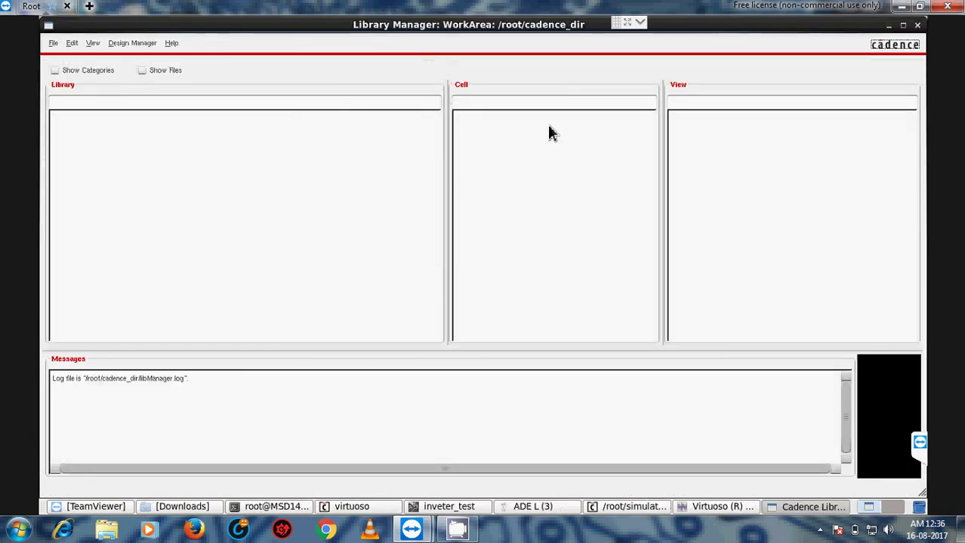
click(65, 115)
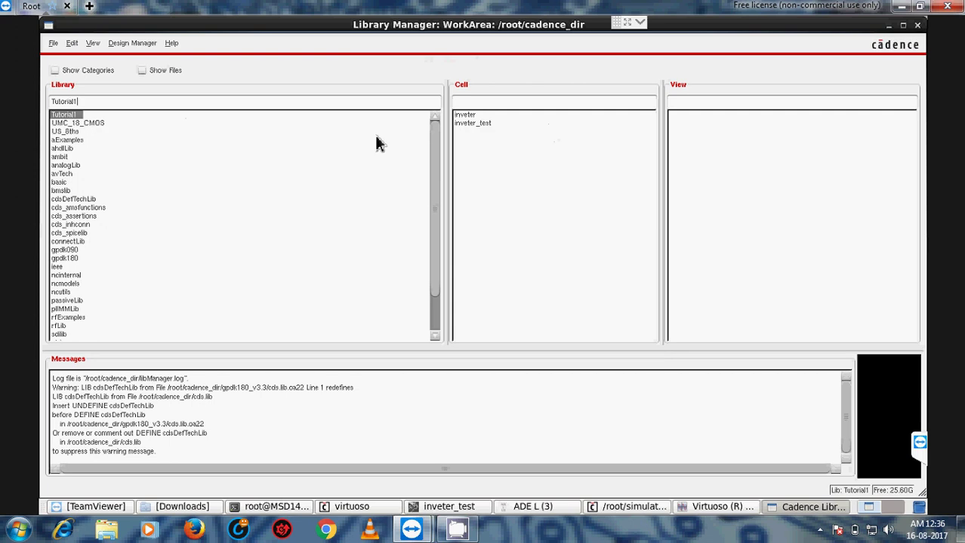
click(471, 124)
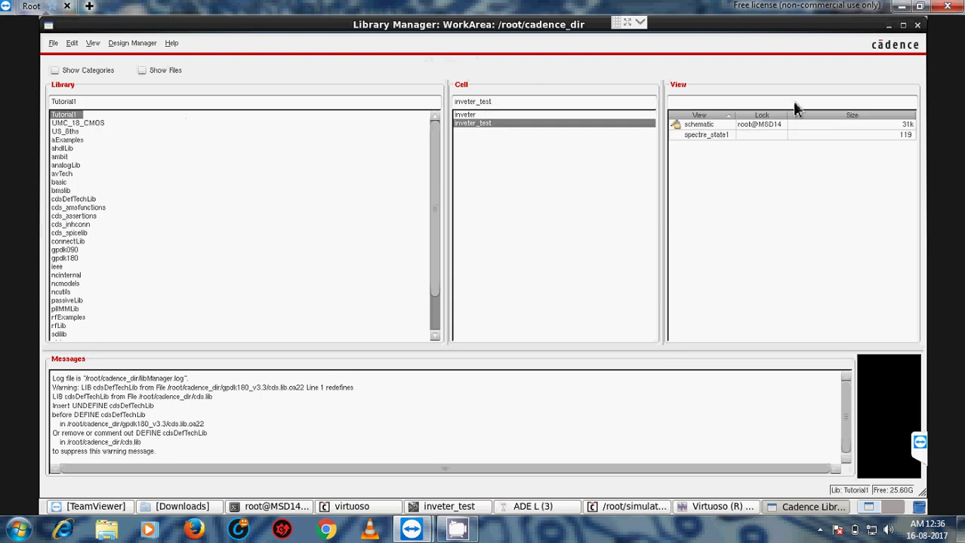
click(544, 513)
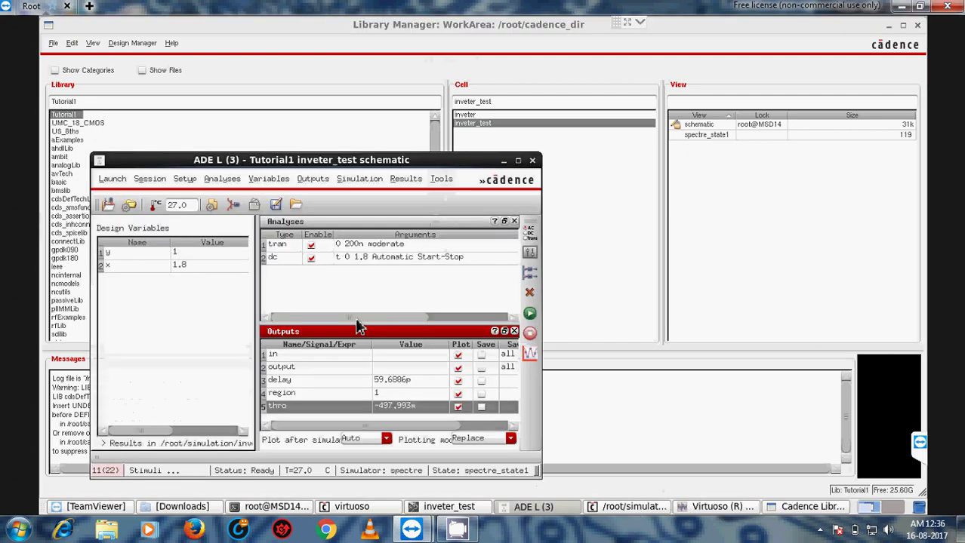
Step: Save the ADE L setup as state spectre_state2 under the inveter_test cell, beside spectre_state1
click(283, 213)
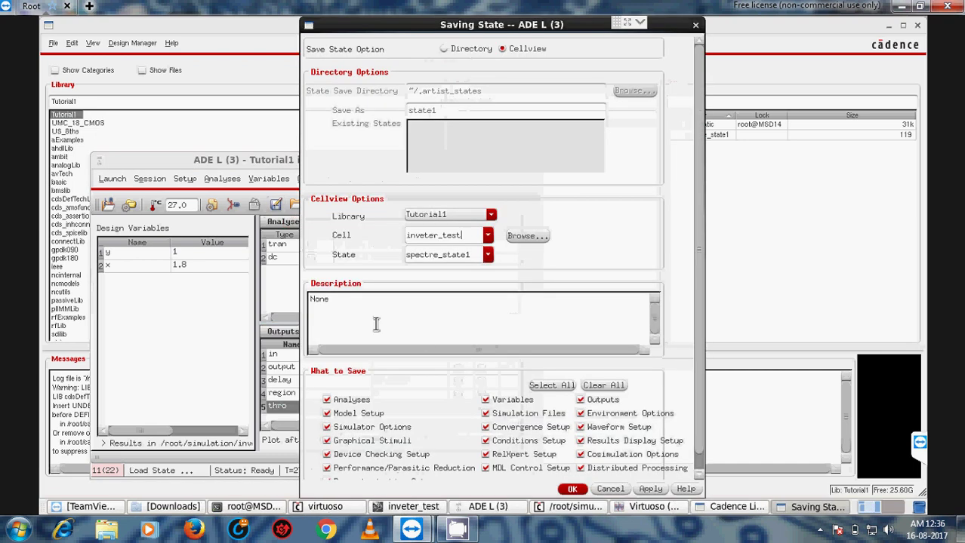
click(365, 313)
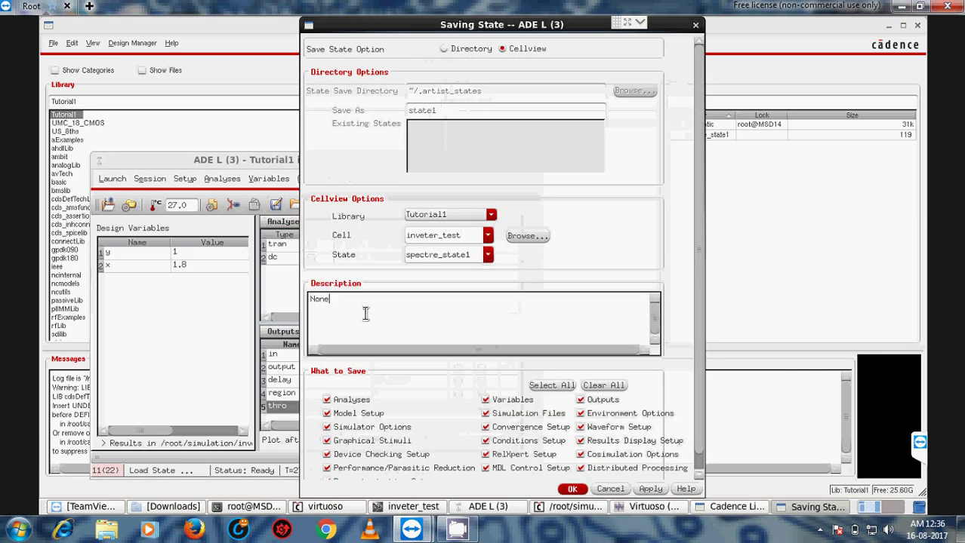
click(478, 257)
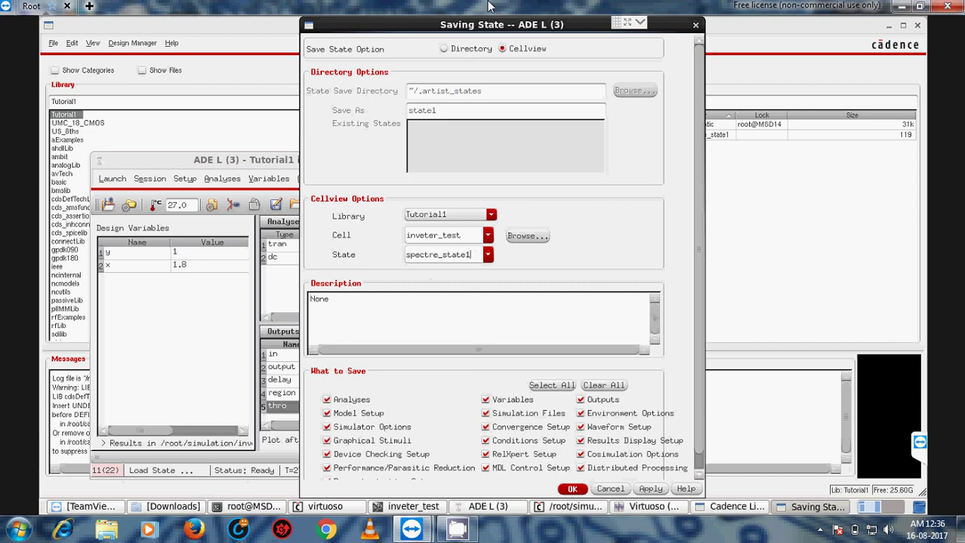
key(BackSpace)
click(575, 490)
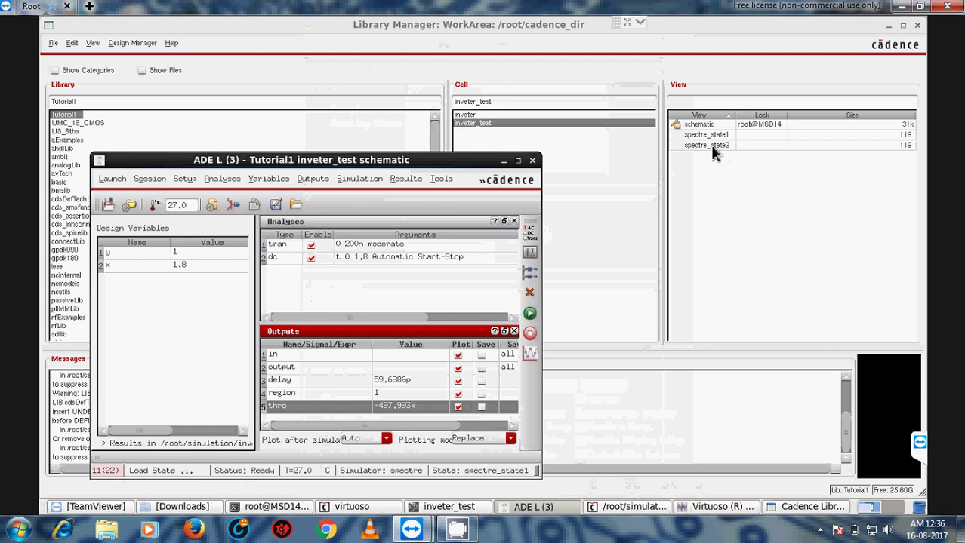